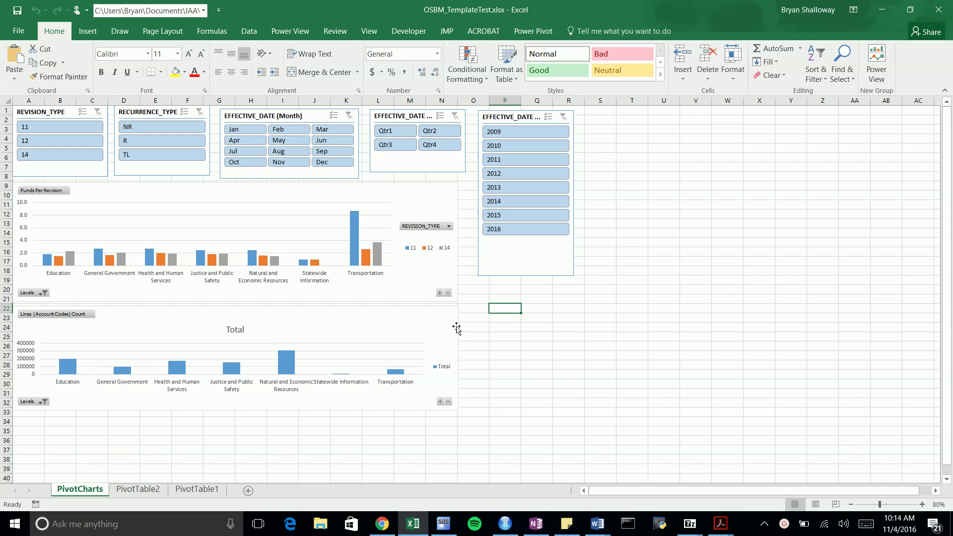
Insert a new Power View sheet, Power View5, listing the complete_set_rev_final table fields
{"action": "left_click", "coordinate": [504, 346]}
{"action": "left_click", "coordinate": [506, 323]}
{"action": "left_click", "coordinate": [541, 303]}
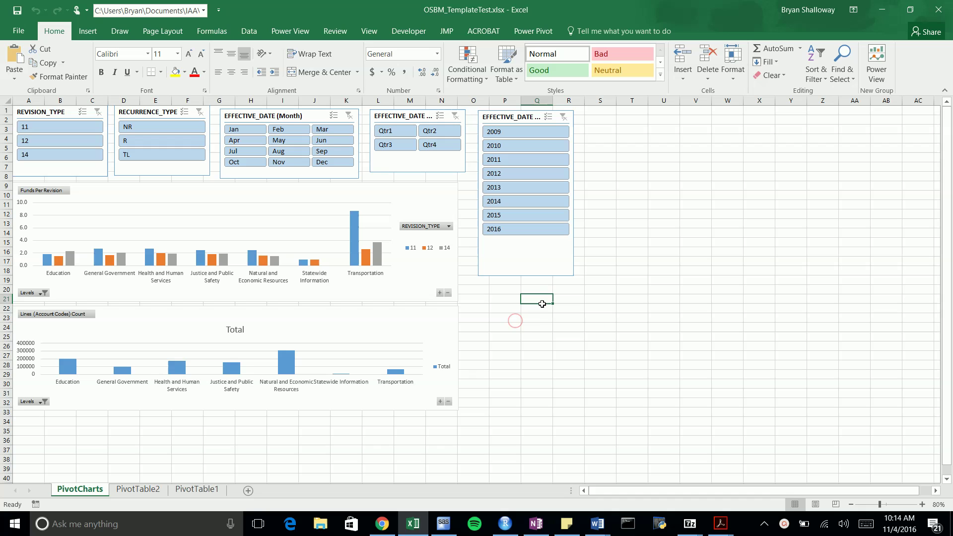
{"action": "left_click", "coordinate": [538, 328]}
{"action": "left_click", "coordinate": [561, 326]}
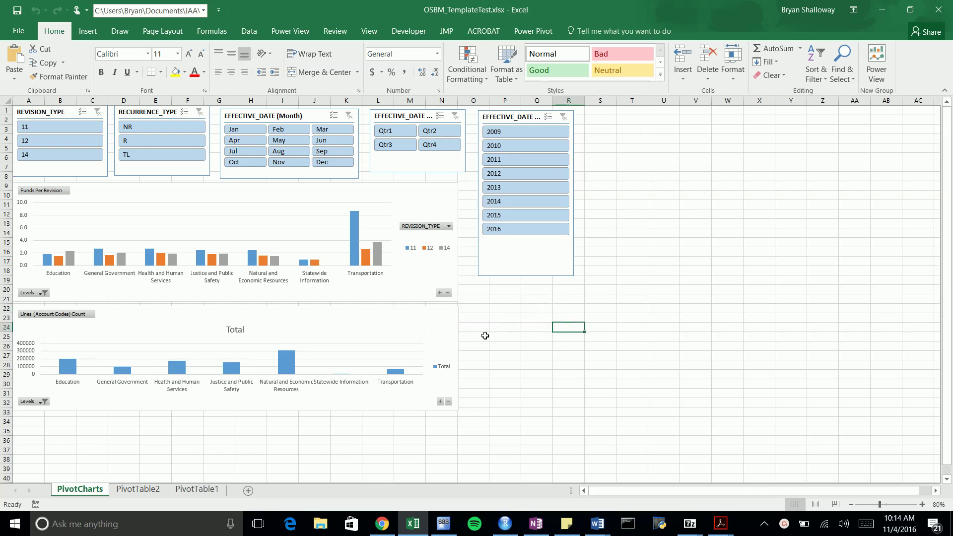
{"action": "left_click", "coordinate": [88, 31]}
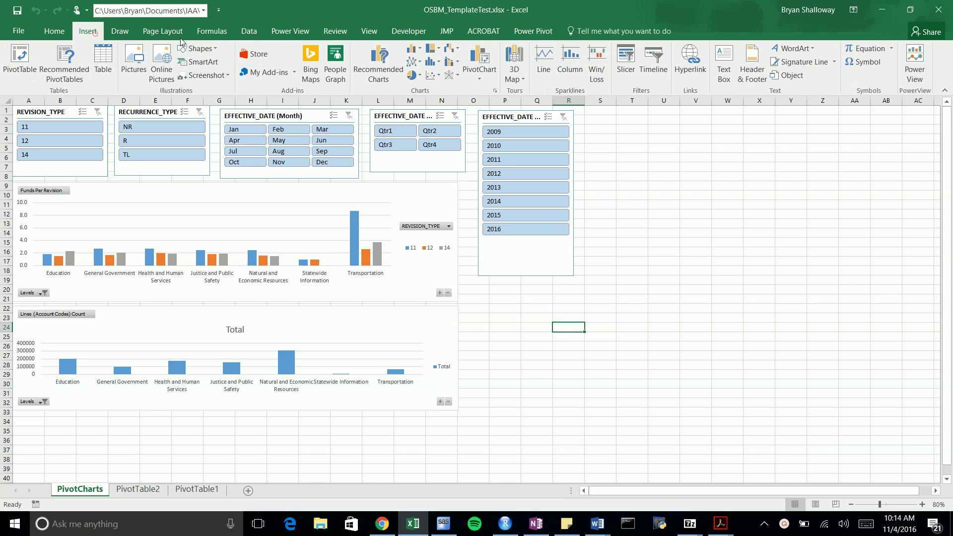
{"action": "left_click", "coordinate": [917, 61]}
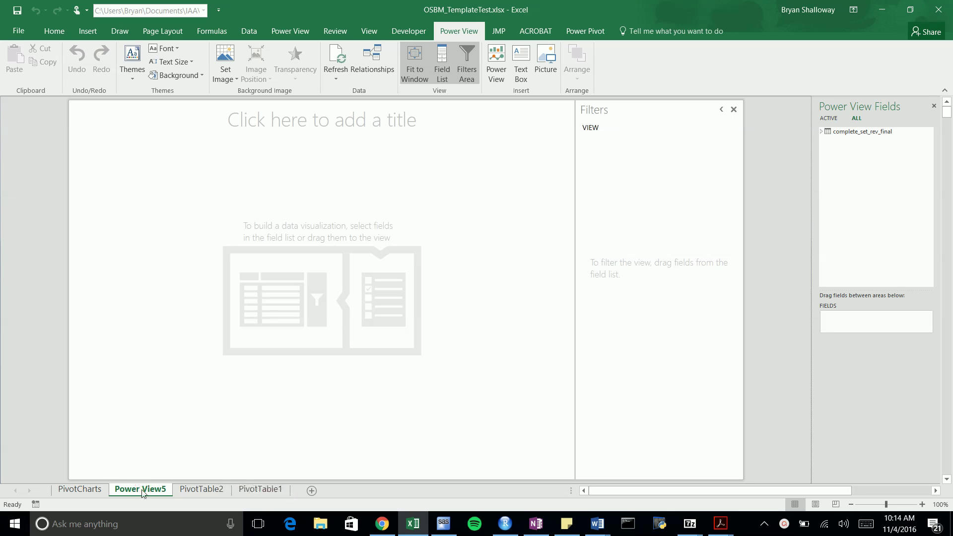
Rename the Power View5 sheet to BubbleCharts
{"action": "double_click", "coordinate": [141, 489]}
{"action": "type", "text": "Bu"}
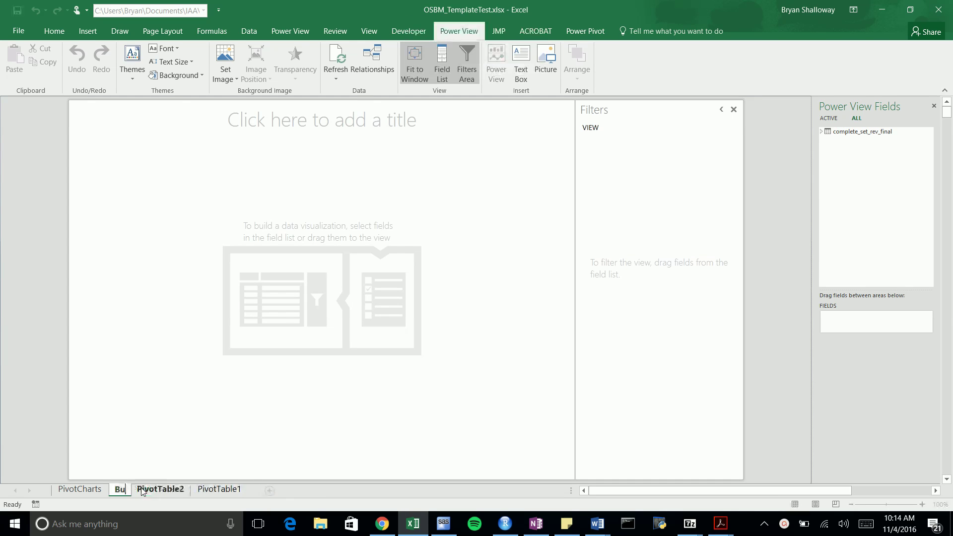
{"action": "type", "text": "bbleCharts"}
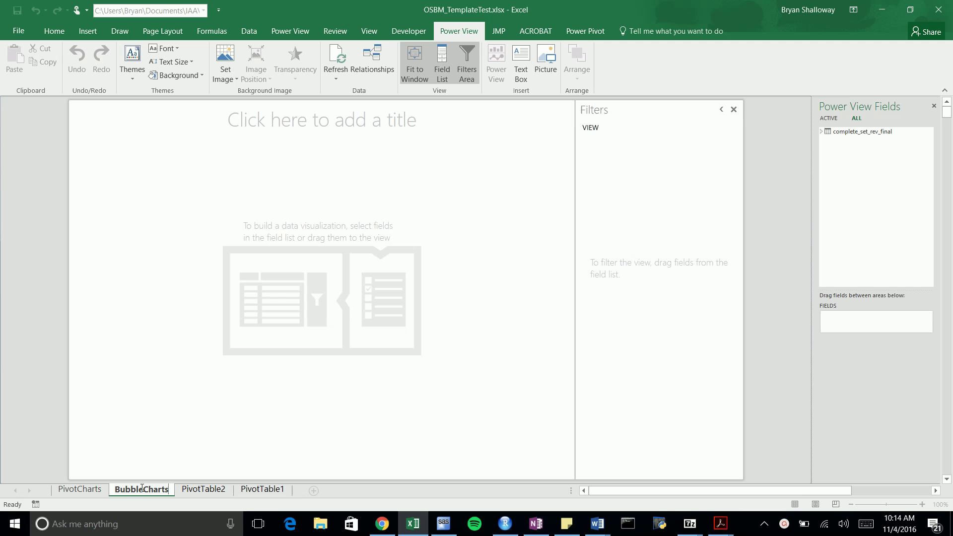
{"action": "key", "text": "Return"}
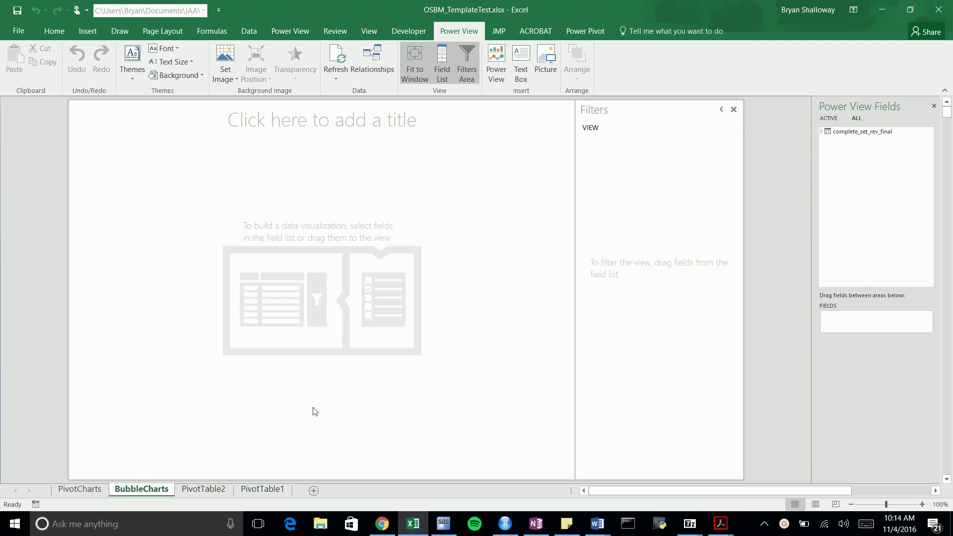
Delete the PivotCharts, PivotTable2 and PivotTable1 sheets together
{"action": "left_click", "coordinate": [198, 489]}
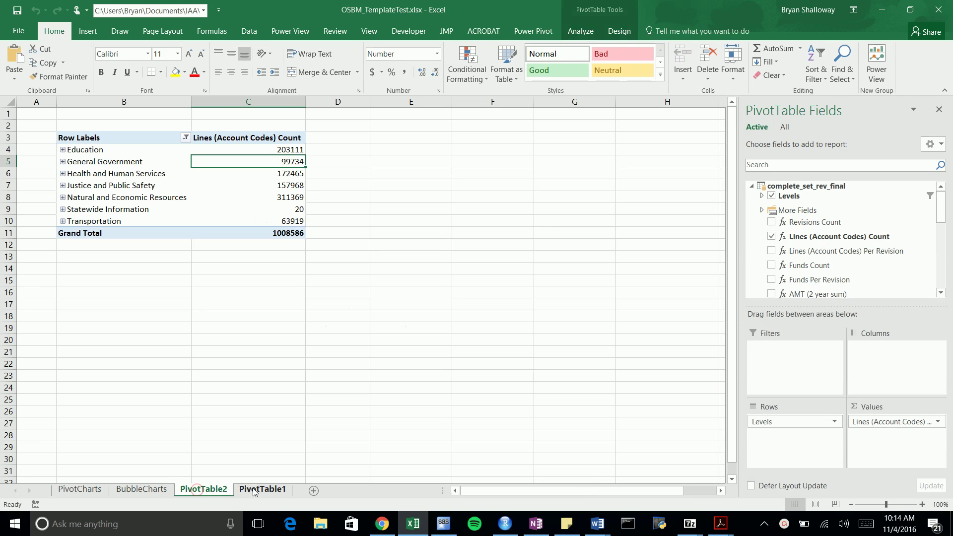
{"action": "left_click", "coordinate": [255, 489], "text": "ctrl"}
{"action": "right_click", "coordinate": [82, 495]}
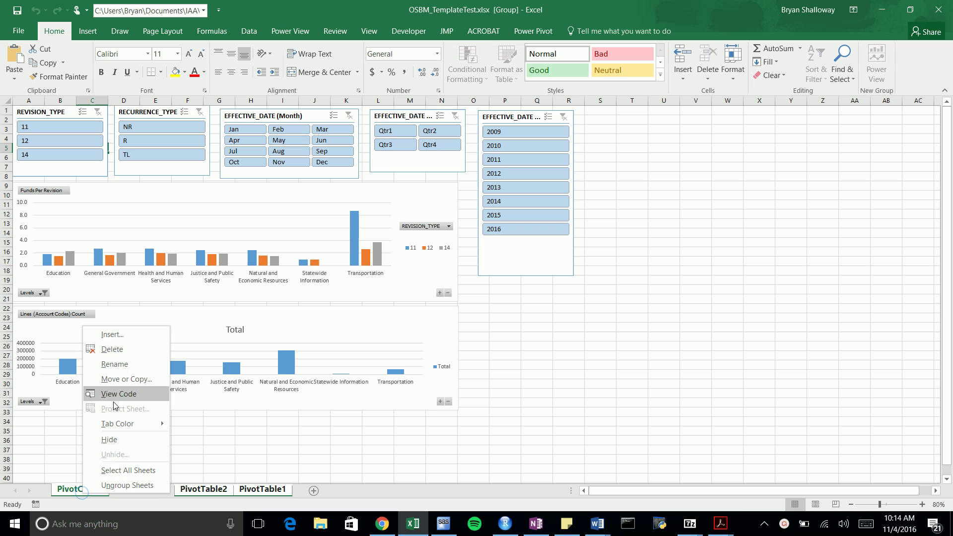
{"action": "left_click", "coordinate": [111, 350]}
{"action": "left_click", "coordinate": [456, 297]}
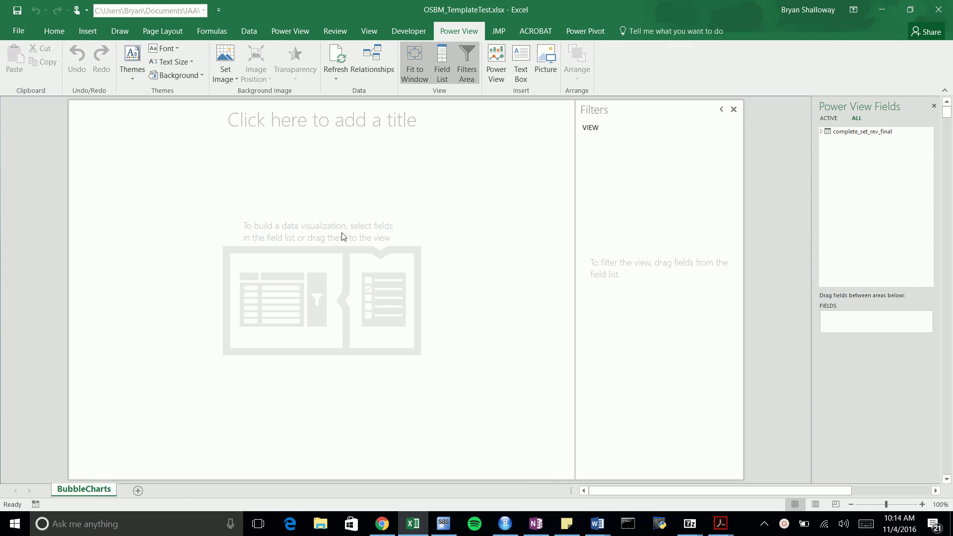
Expand complete_set_rev_final and add Revisions Count, showing the total 157383
{"action": "left_click", "coordinate": [299, 247]}
{"action": "left_click", "coordinate": [821, 132]}
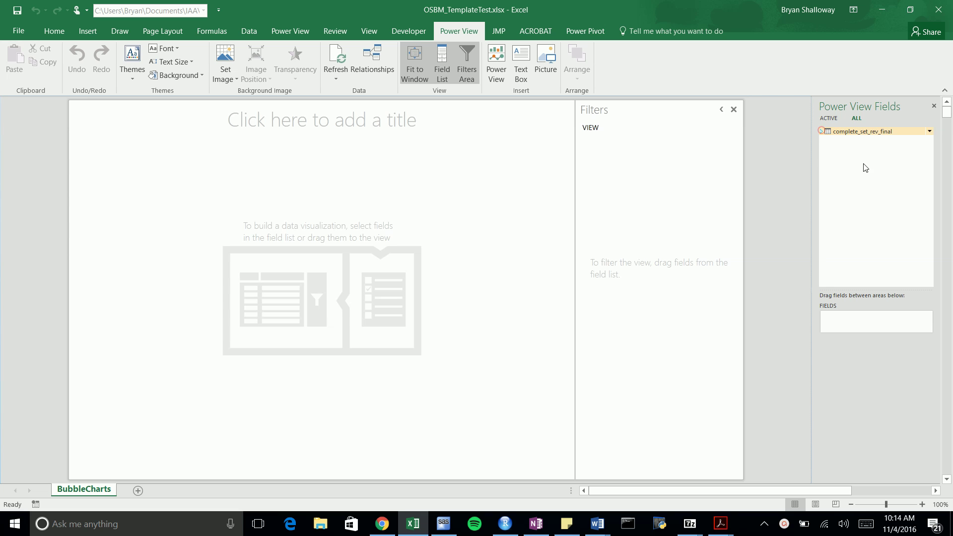
{"action": "mouse_move", "coordinate": [930, 163]}
{"action": "left_mouse_down"}
{"action": "mouse_move", "coordinate": [931, 251]}
{"action": "mouse_move", "coordinate": [930, 155]}
{"action": "left_mouse_up"}
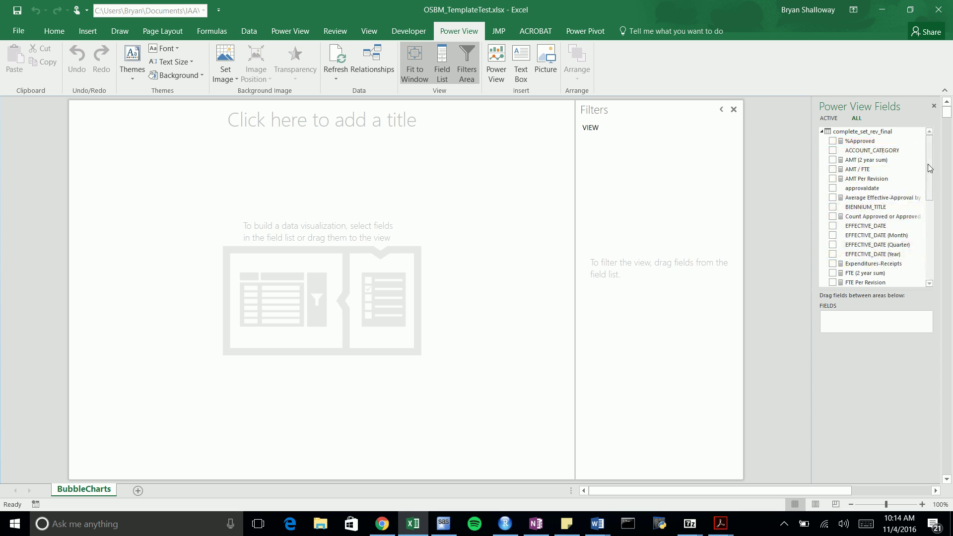
{"action": "left_click_drag", "start_coordinate": [928, 164], "coordinate": [930, 235]}
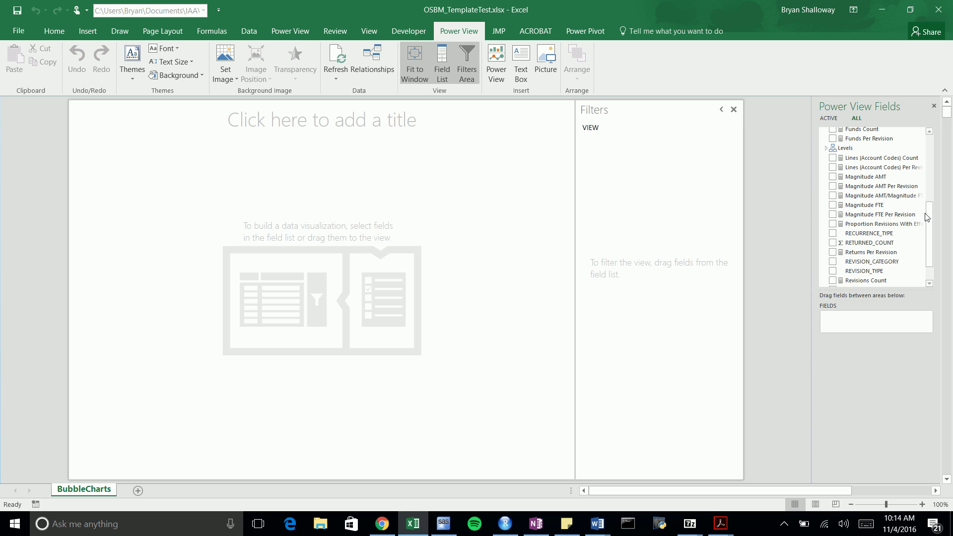
{"action": "left_click_drag", "start_coordinate": [927, 215], "coordinate": [930, 236]}
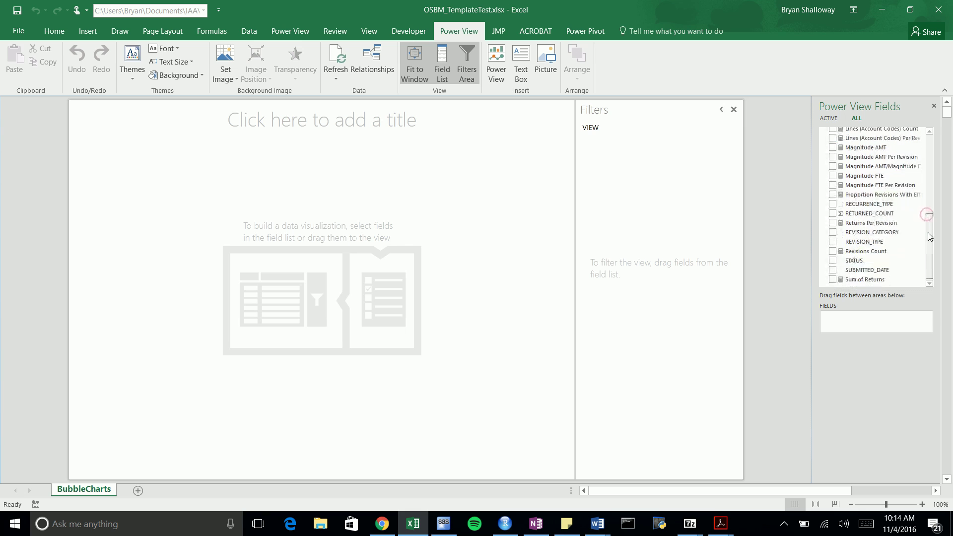
{"action": "left_click", "coordinate": [832, 251]}
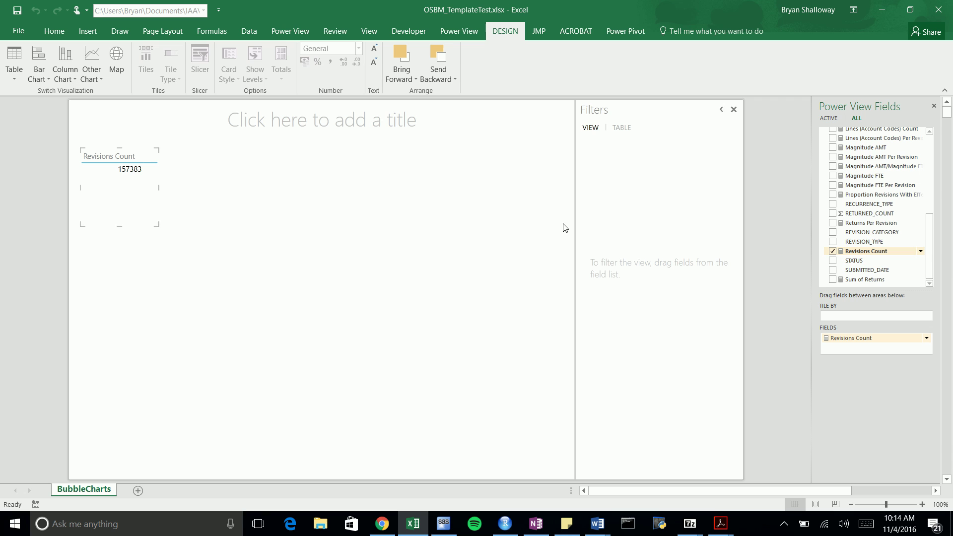
{"action": "left_click_drag", "start_coordinate": [929, 232], "coordinate": [929, 195]}
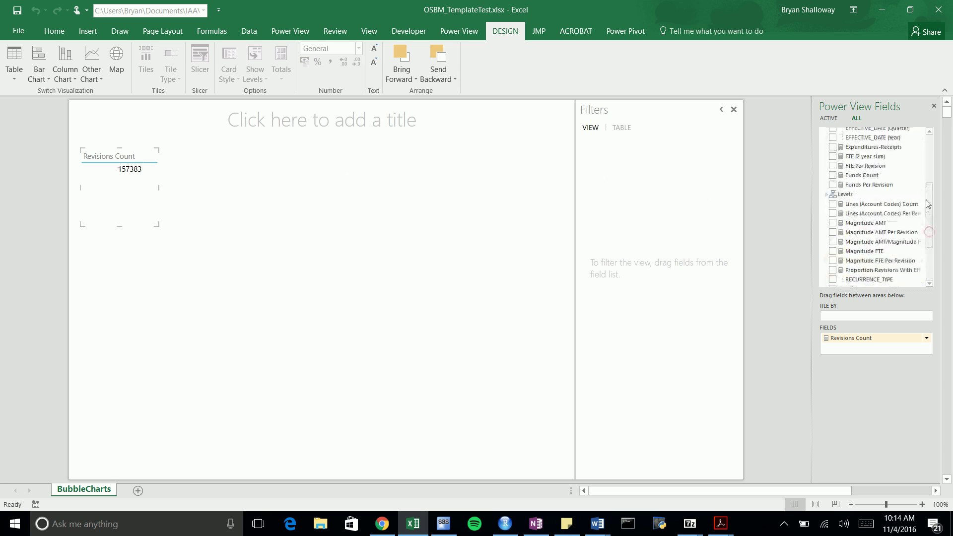
Switch the Revisions Count table to a Matrix visualization
{"action": "left_click", "coordinate": [17, 75]}
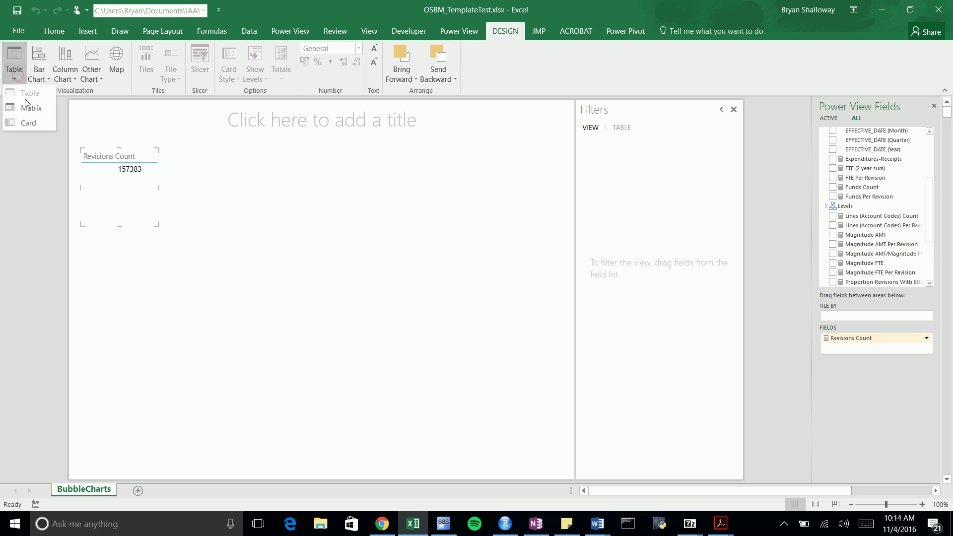
{"action": "left_click", "coordinate": [30, 109]}
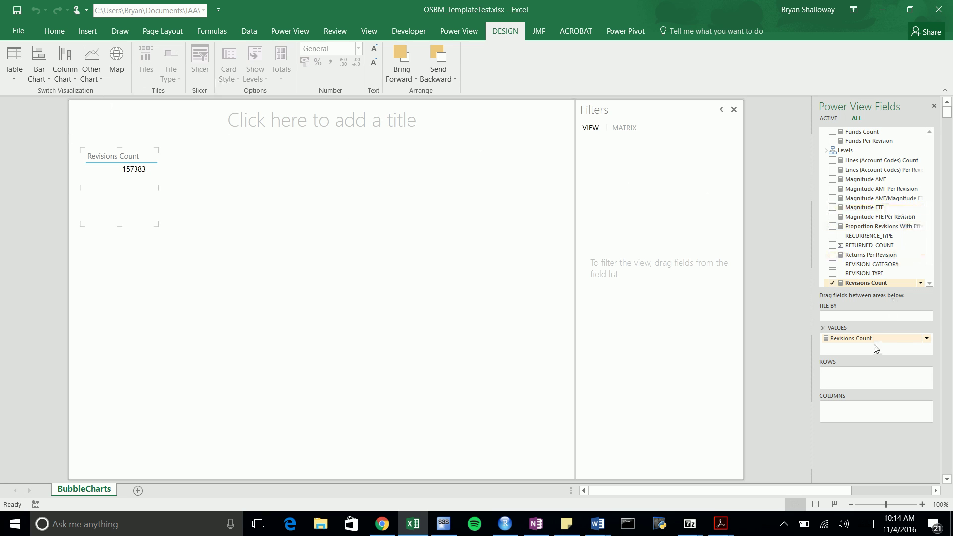
{"action": "left_click", "coordinate": [861, 364]}
{"action": "scroll", "coordinate": [923, 227], "scroll_direction": "up", "scroll_amount": 3}
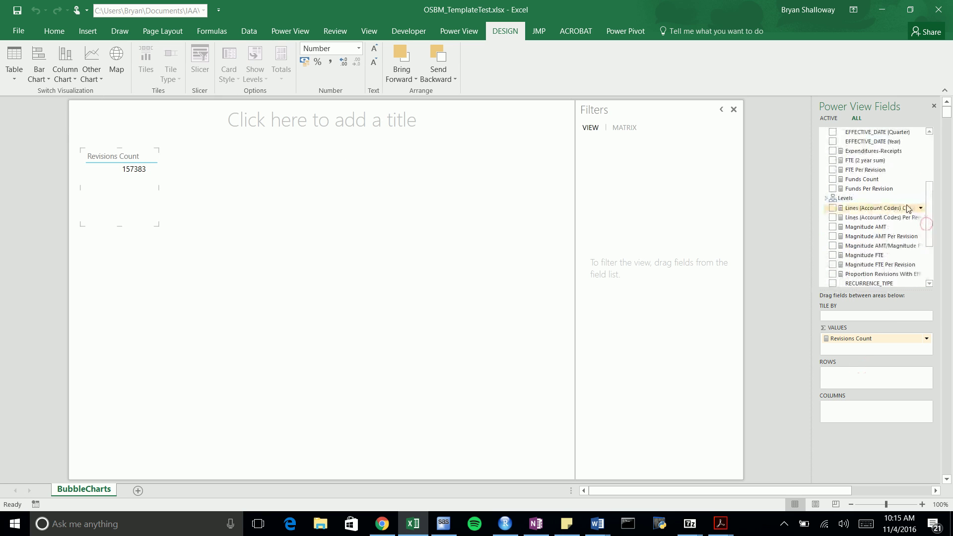
Add Levels Overall through BUDGET_TITLE as matrix rows and enlarge the matrix
{"action": "left_click", "coordinate": [826, 199]}
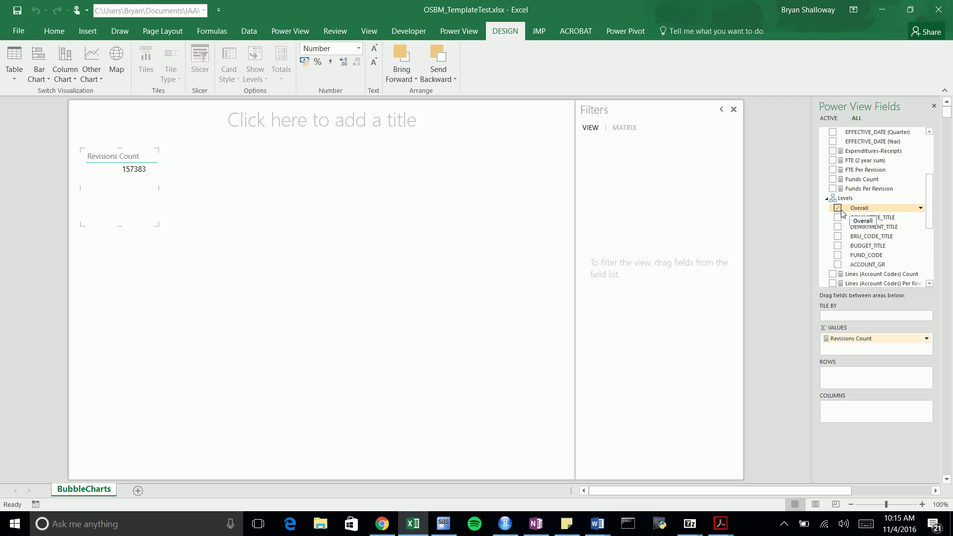
{"action": "left_click", "coordinate": [838, 236]}
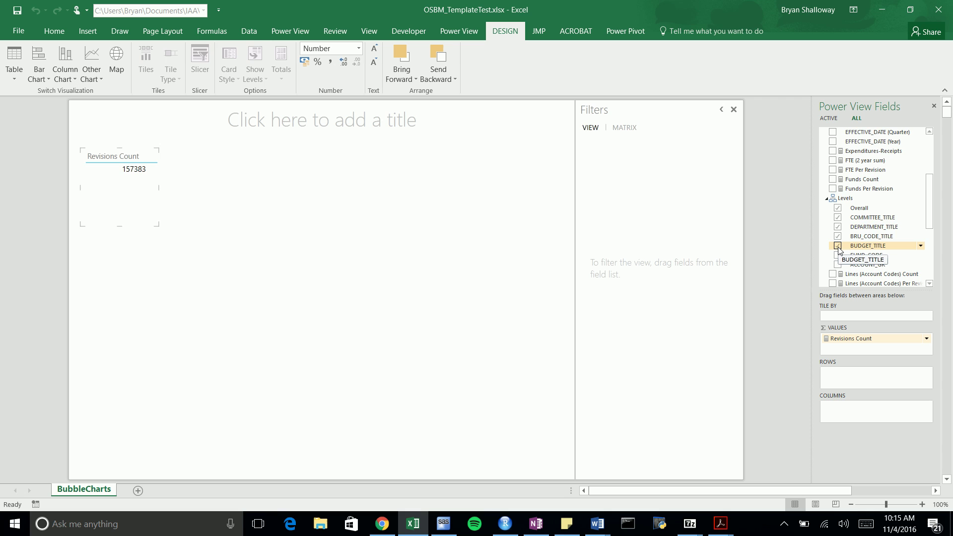
{"action": "left_click", "coordinate": [837, 255]}
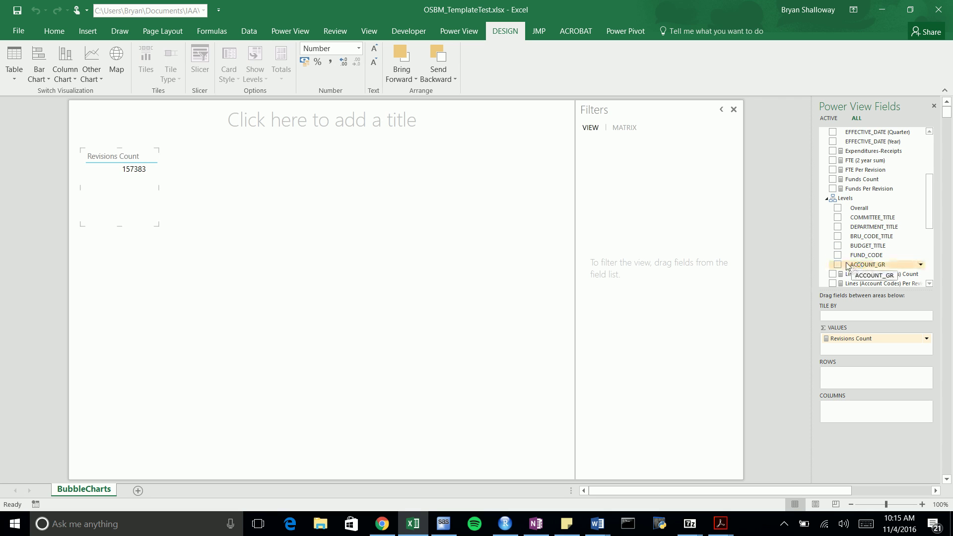
{"action": "left_click", "coordinate": [837, 246]}
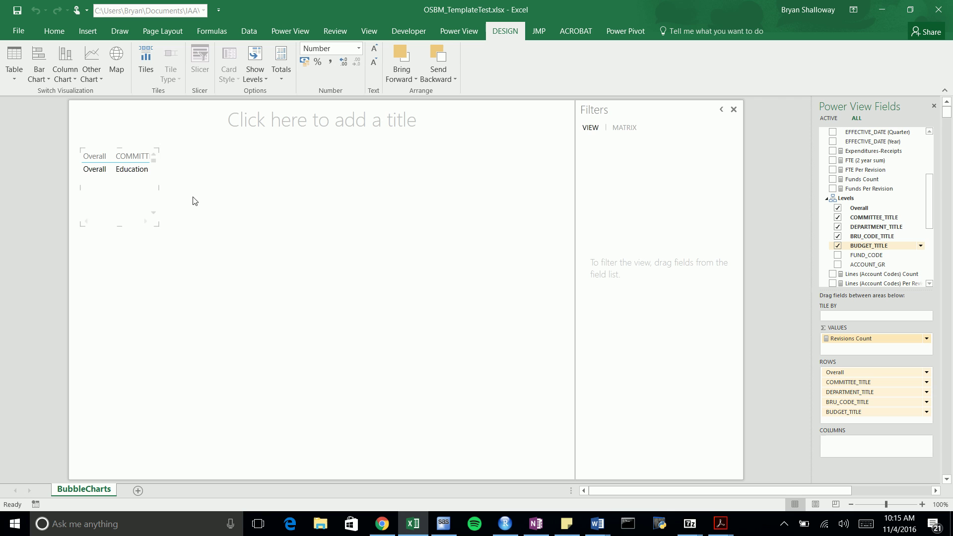
{"action": "left_click_drag", "start_coordinate": [157, 224], "coordinate": [555, 292]}
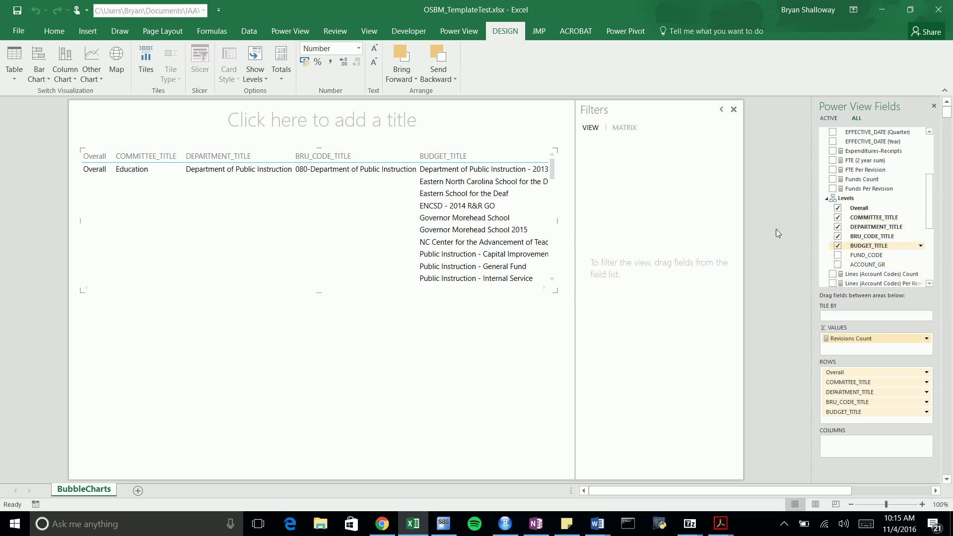
Enable drill down one level at a time for rows and sort by Revisions Count ascending
{"action": "left_click", "coordinate": [258, 77]}
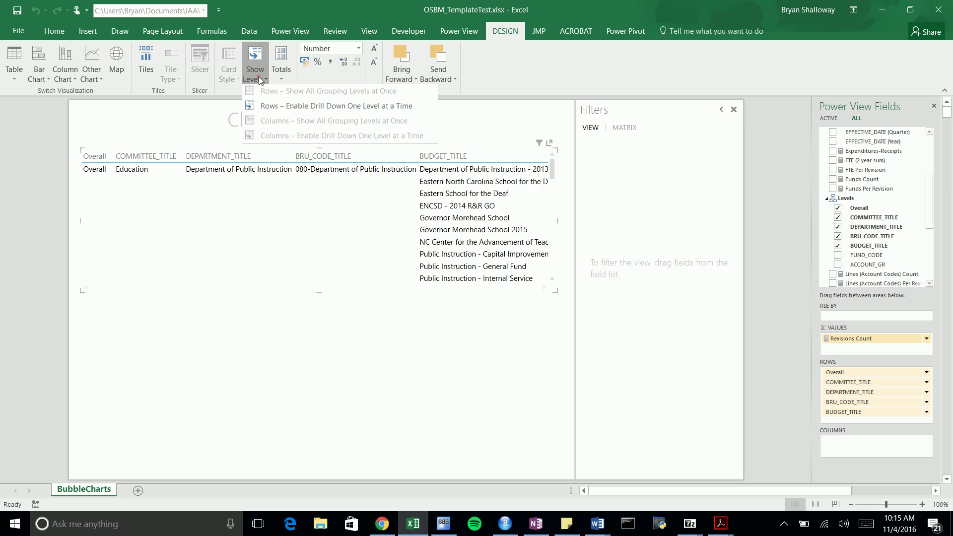
{"action": "left_click", "coordinate": [292, 108]}
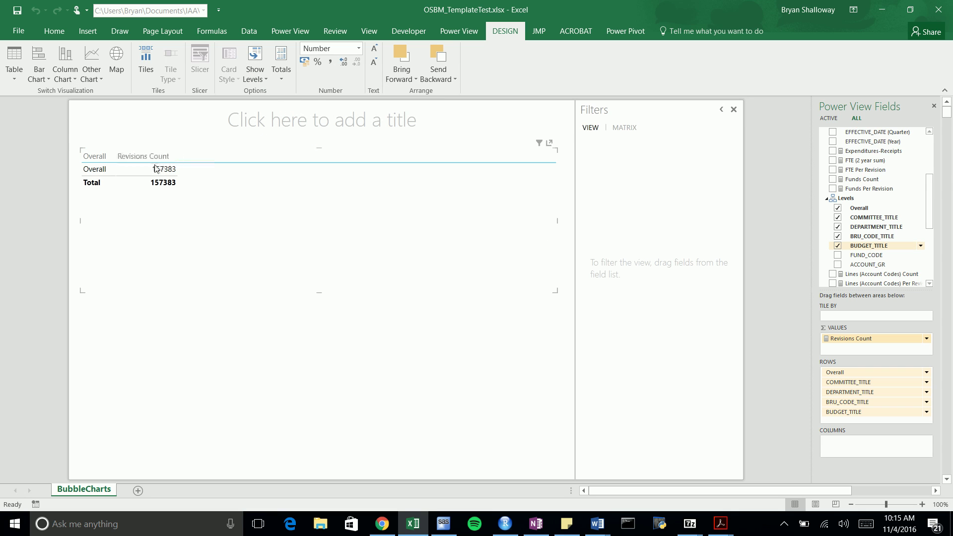
{"action": "left_click", "coordinate": [99, 158]}
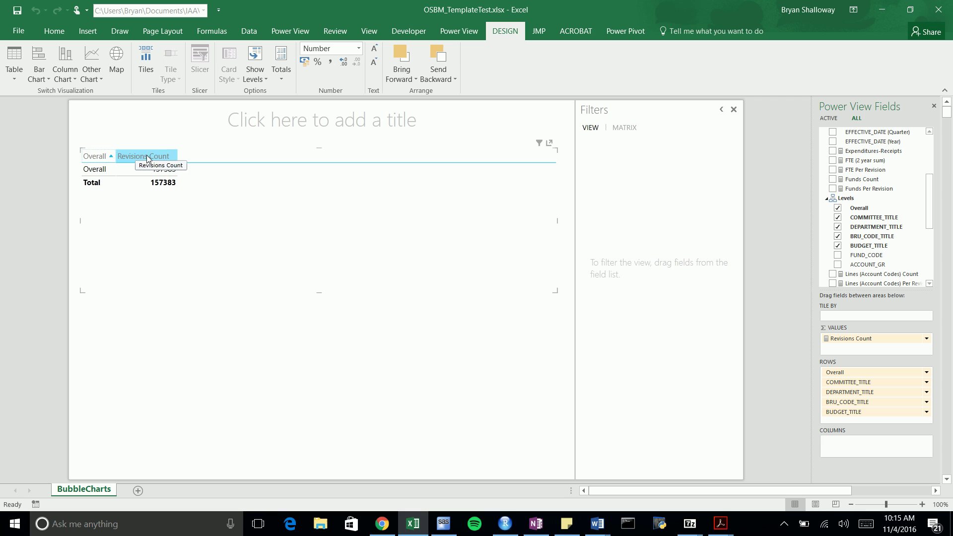
Drill from Overall into Health and Human Services down to BRU codes, then back up to Overall
{"action": "left_click", "coordinate": [104, 170]}
{"action": "left_click", "coordinate": [109, 170]}
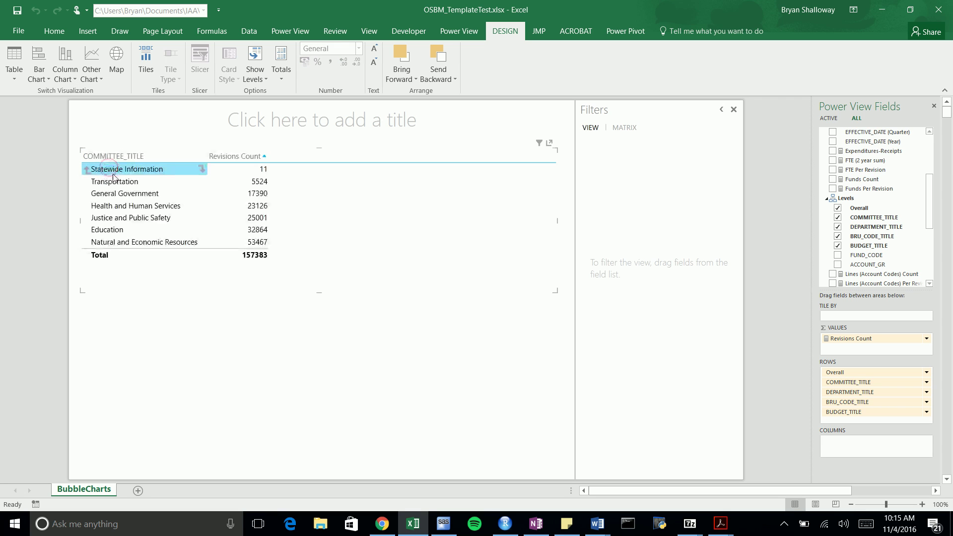
{"action": "left_click", "coordinate": [147, 206]}
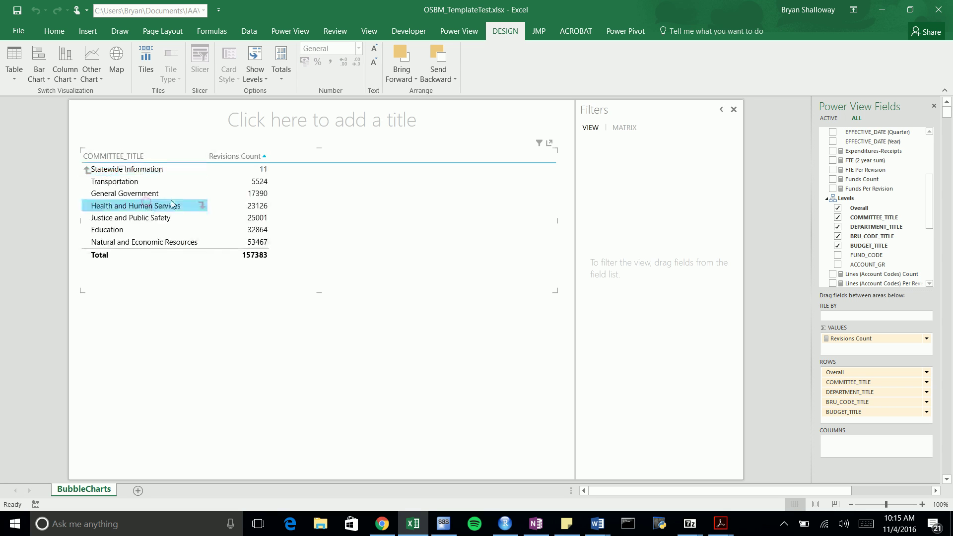
{"action": "left_click", "coordinate": [200, 206]}
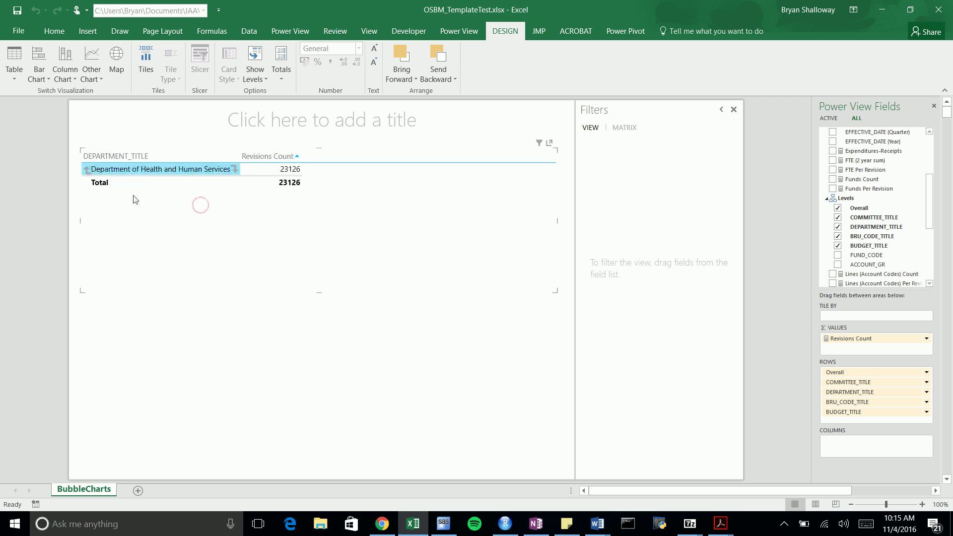
{"action": "left_click", "coordinate": [233, 169]}
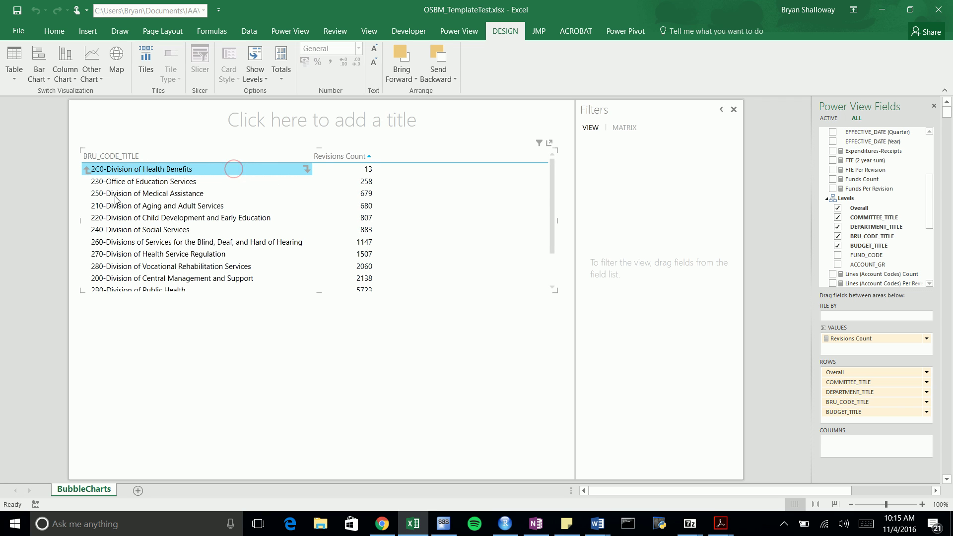
{"action": "left_click", "coordinate": [87, 170]}
{"action": "left_click", "coordinate": [87, 171]}
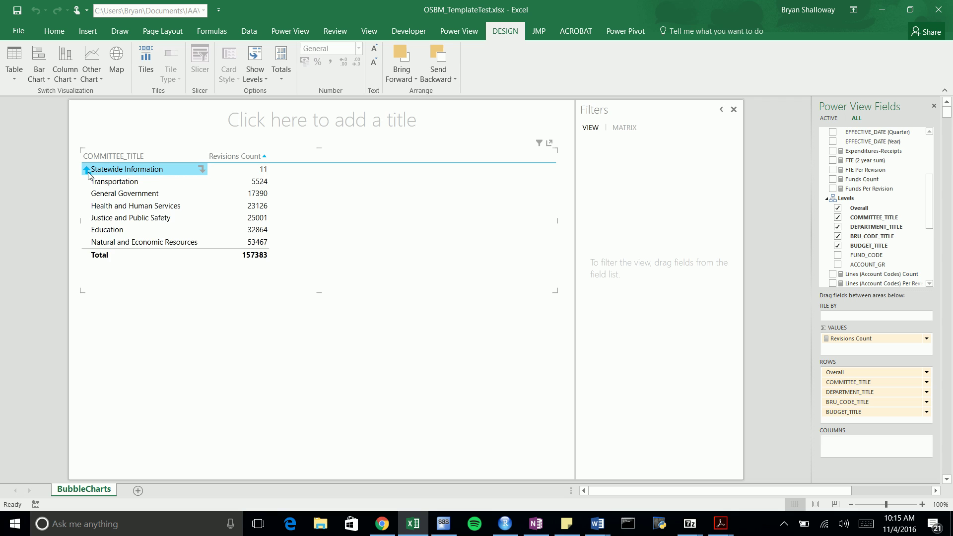
{"action": "left_click", "coordinate": [88, 171]}
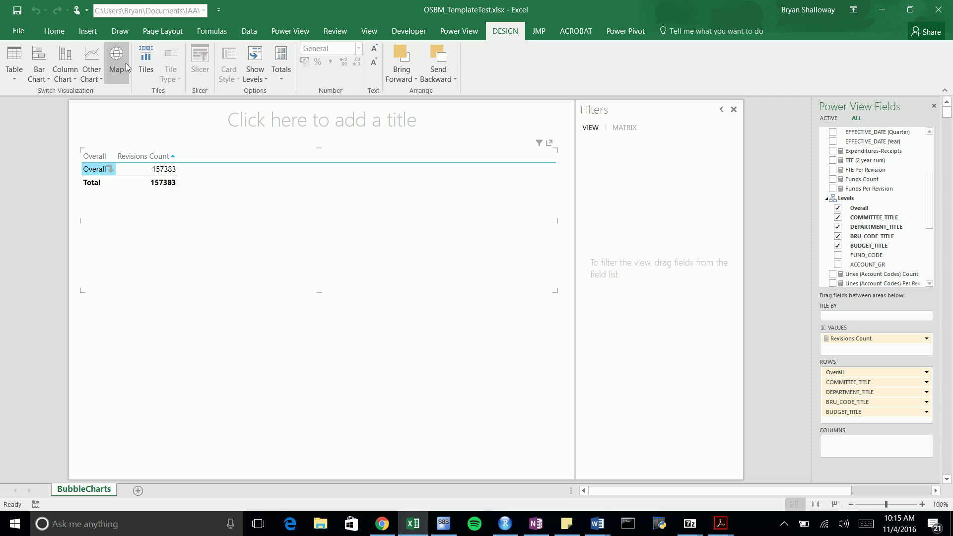
Convert the matrix to a scatter chart of Revisions Count by Overall and make it taller
{"action": "left_click", "coordinate": [89, 70]}
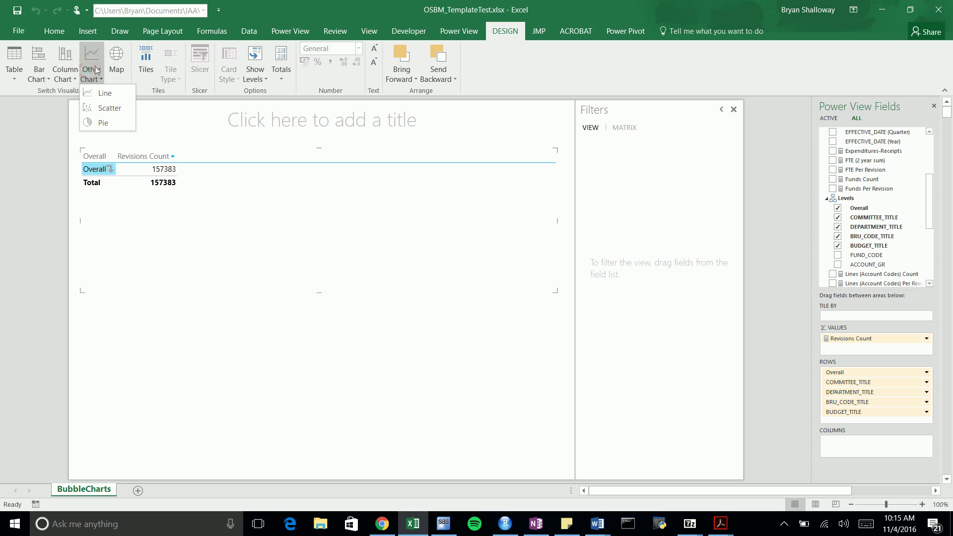
{"action": "left_click", "coordinate": [106, 106]}
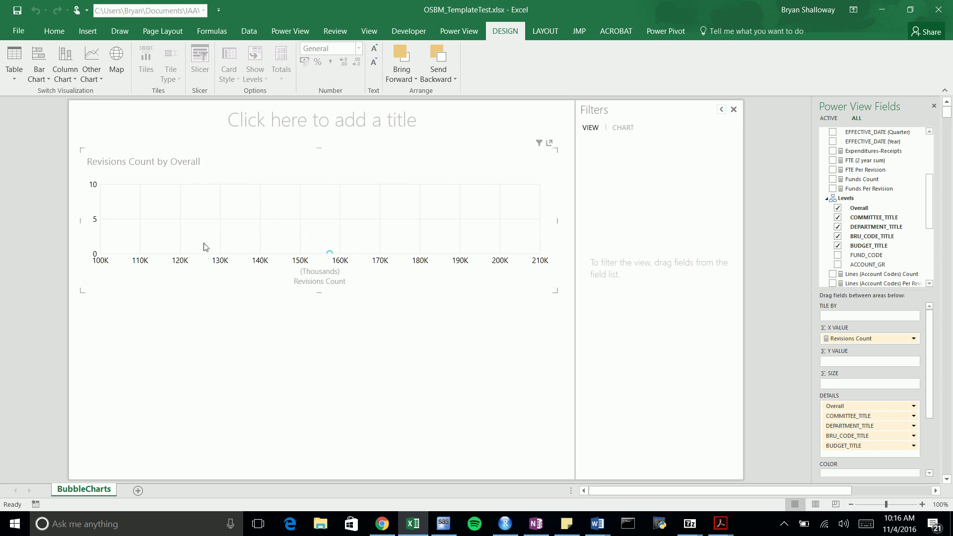
{"action": "left_click_drag", "start_coordinate": [318, 295], "coordinate": [311, 403]}
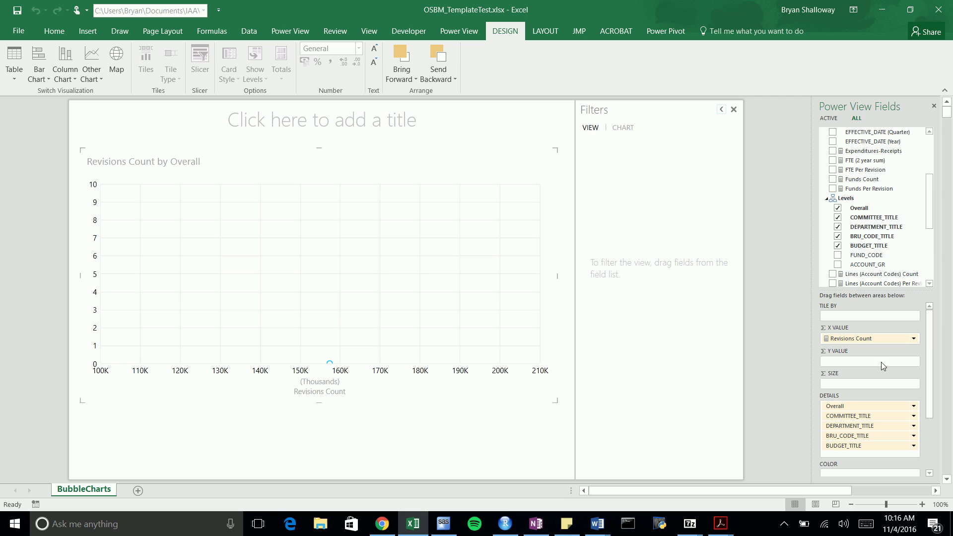
{"action": "scroll", "coordinate": [868, 392], "scroll_direction": "down", "scroll_amount": 3}
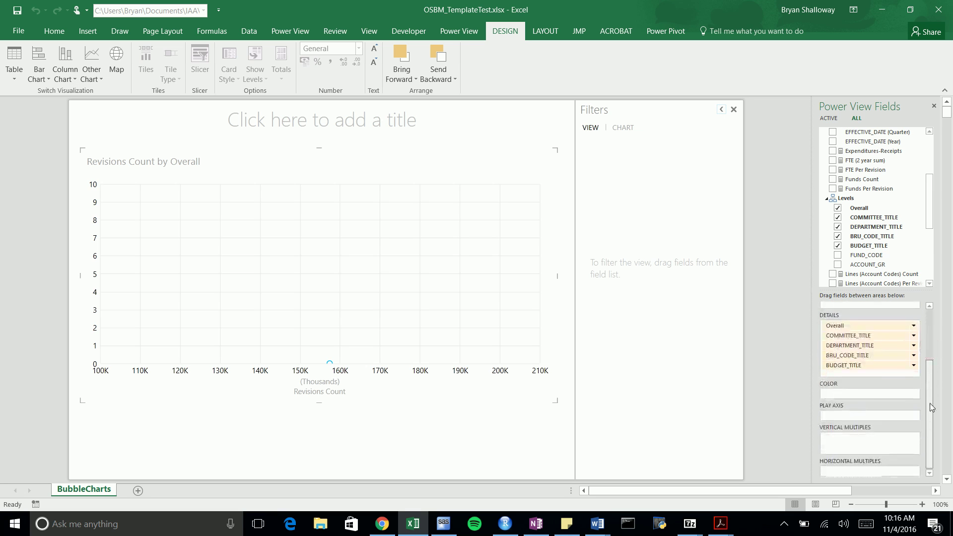
Replace Revisions Count with Expenditures-Receipts on X, FTE (2 year sum) on Y, Funds Count as size
{"action": "scroll", "coordinate": [877, 343], "scroll_direction": "up", "scroll_amount": 3}
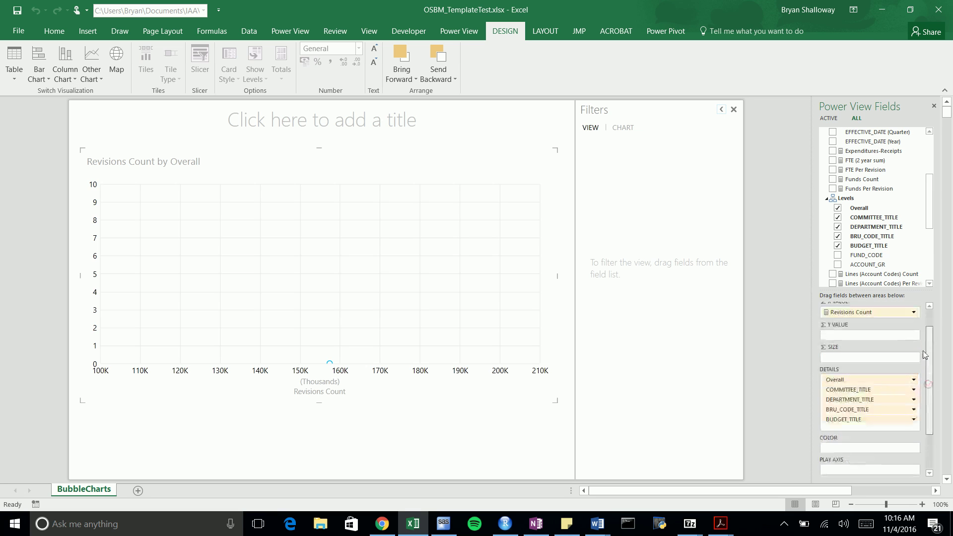
{"action": "left_click_drag", "start_coordinate": [872, 328], "coordinate": [872, 239]}
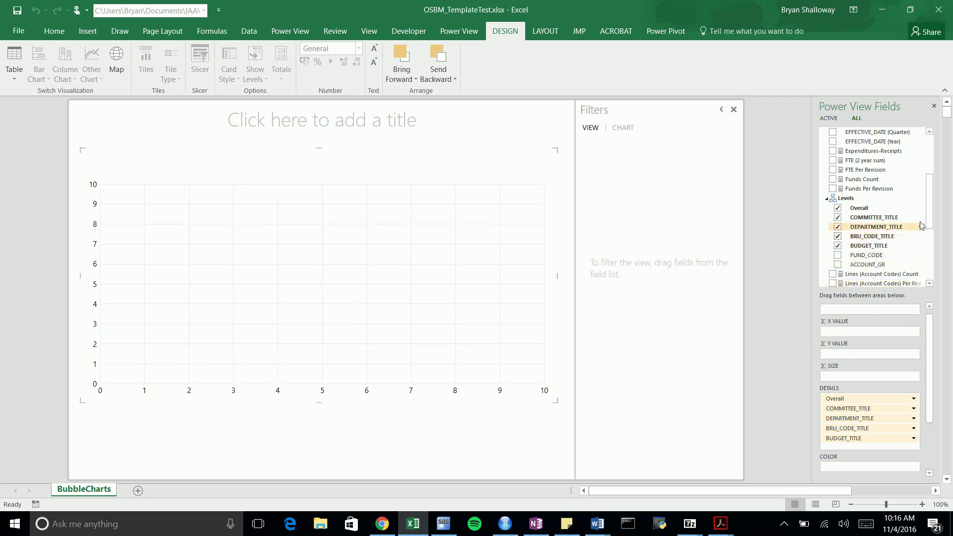
{"action": "left_click", "coordinate": [833, 151]}
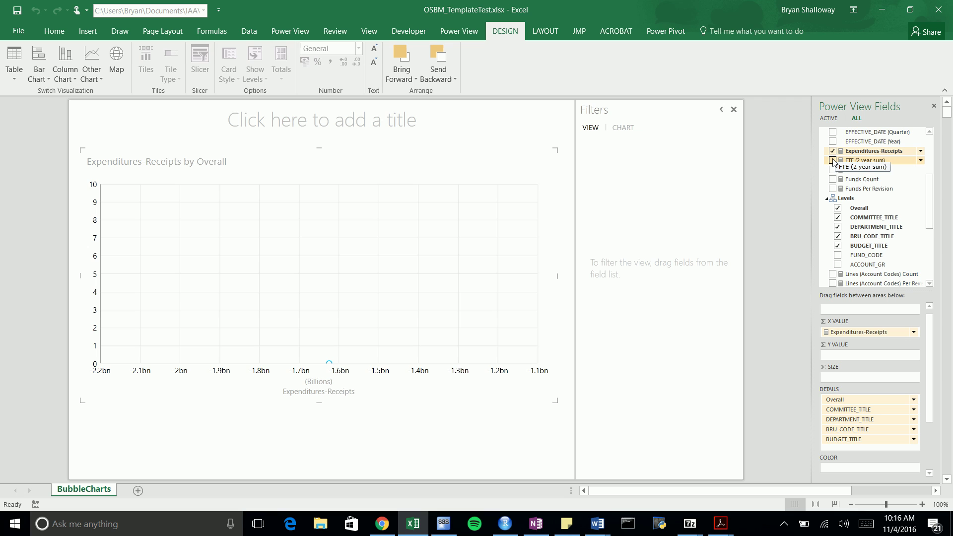
{"action": "left_click", "coordinate": [832, 160]}
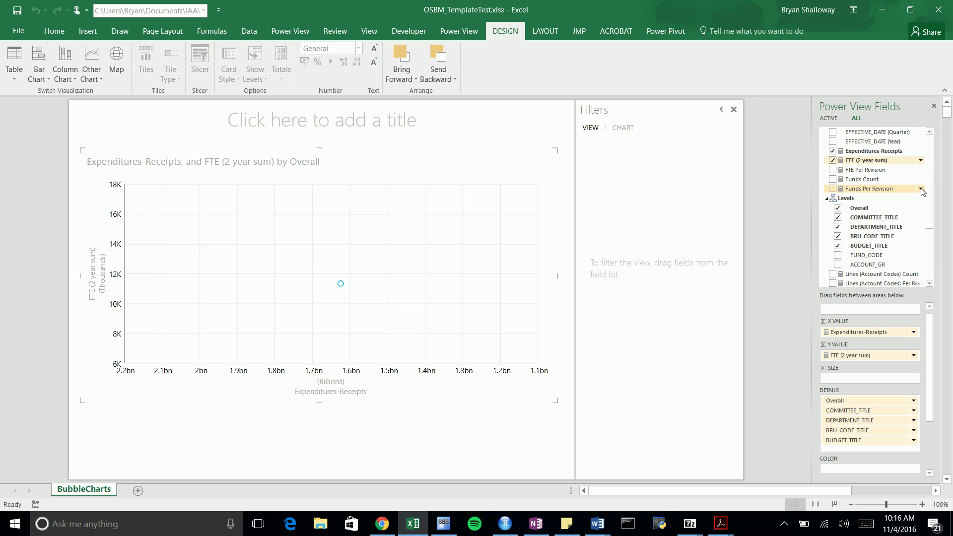
{"action": "scroll", "coordinate": [930, 195], "scroll_direction": "down", "scroll_amount": 1}
{"action": "scroll", "coordinate": [930, 195], "scroll_direction": "down", "scroll_amount": 1}
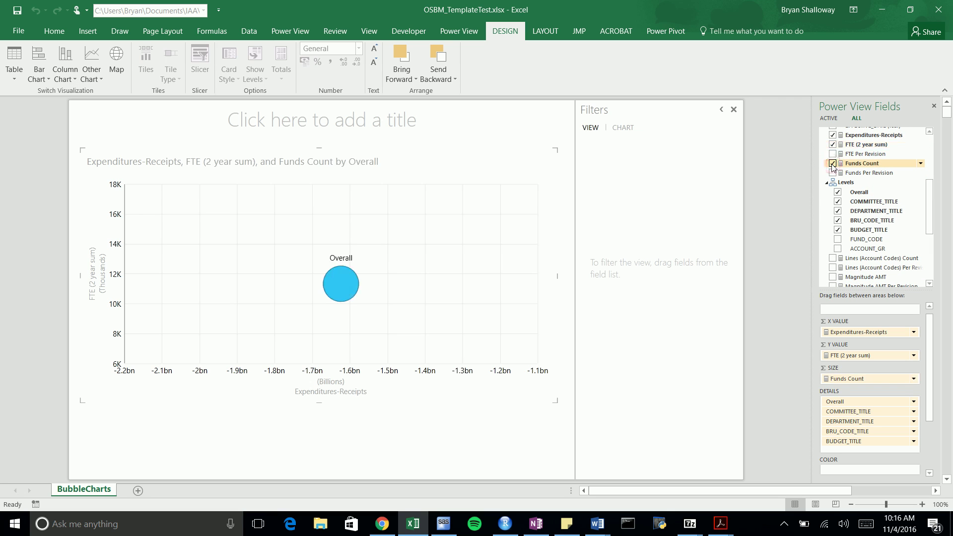
Drill the Overall bubble into committee bubbles such as Health and Human Services and Education
{"action": "double_click", "coordinate": [350, 287]}
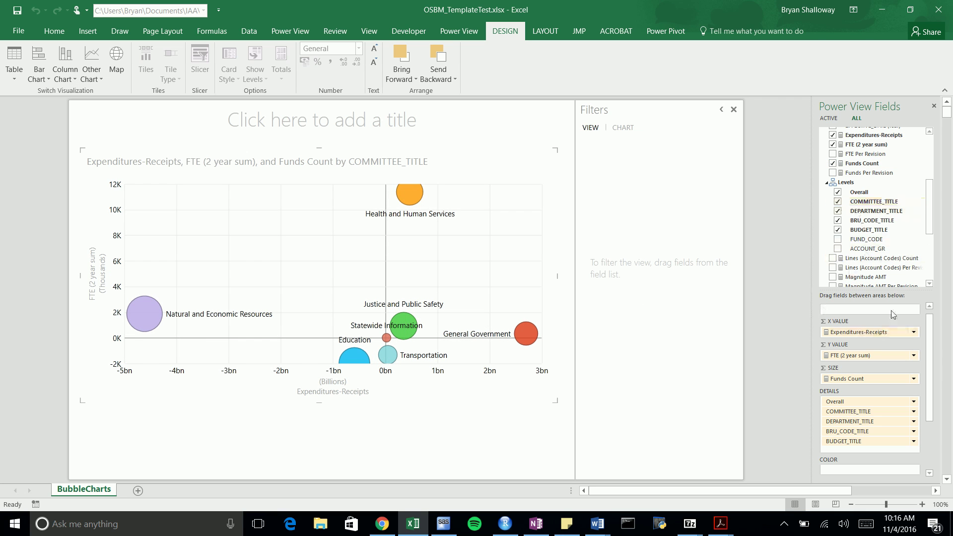
{"action": "left_click_drag", "start_coordinate": [931, 225], "coordinate": [933, 271]}
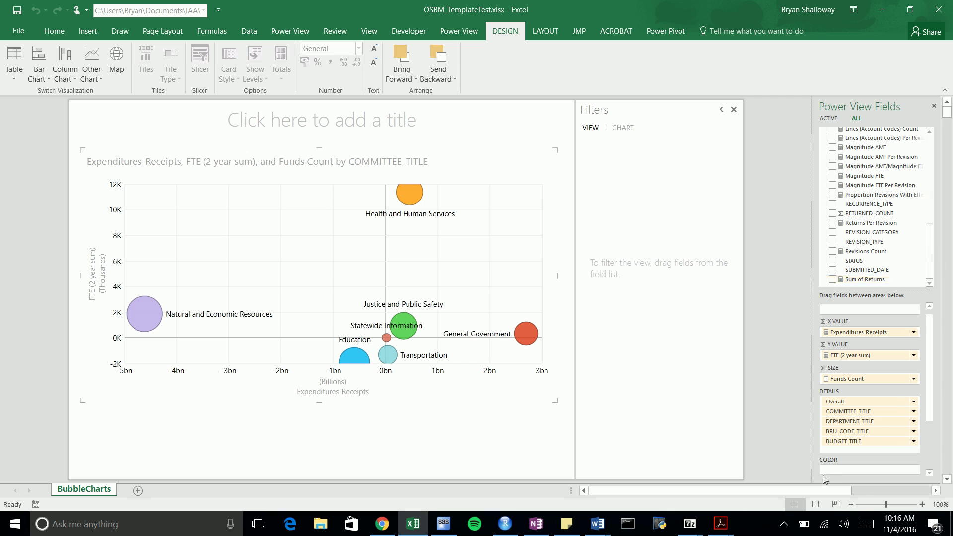
{"action": "mouse_move", "coordinate": [929, 381]}
{"action": "left_mouse_down"}
{"action": "mouse_move", "coordinate": [928, 406]}
{"action": "mouse_move", "coordinate": [928, 397]}
{"action": "left_mouse_up"}
{"action": "mouse_move", "coordinate": [929, 263]}
{"action": "left_mouse_down"}
{"action": "mouse_move", "coordinate": [932, 219]}
{"action": "mouse_move", "coordinate": [935, 281]}
{"action": "left_mouse_up"}
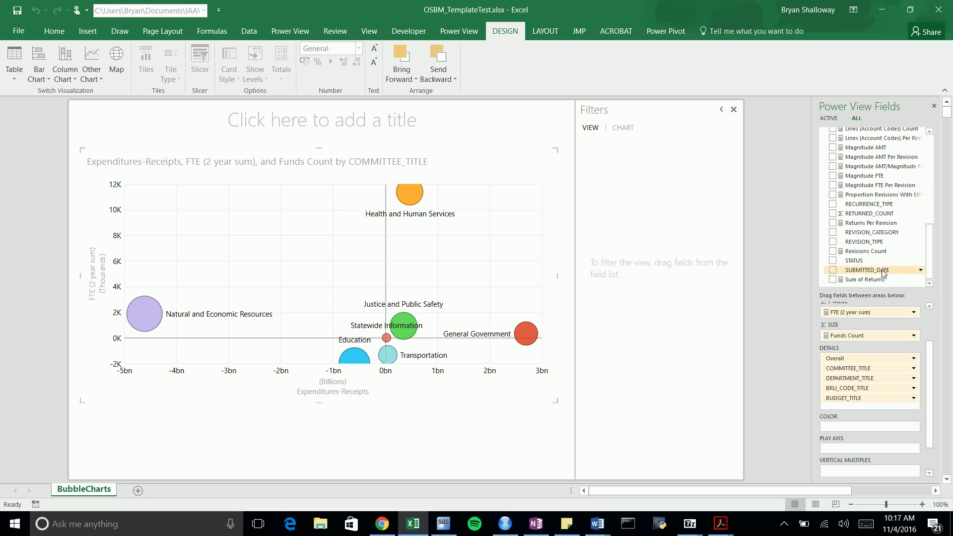
{"action": "left_click_drag", "start_coordinate": [929, 266], "coordinate": [952, 187]}
{"action": "scroll", "coordinate": [873, 199], "scroll_direction": "up", "scroll_amount": 1}
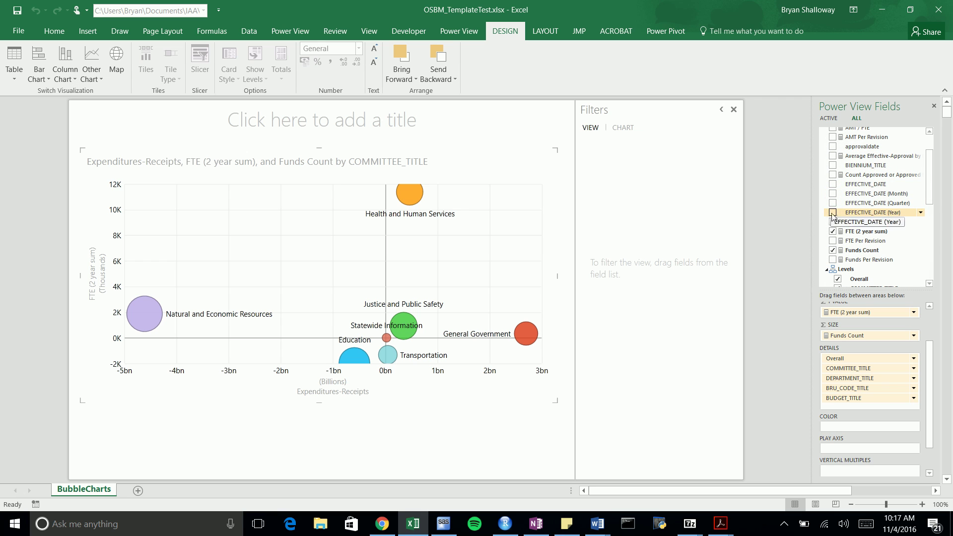
Set EFFECTIVE_DATE (Year) as the play axis and play the animation through 2016
{"action": "left_click_drag", "start_coordinate": [832, 216], "coordinate": [871, 446]}
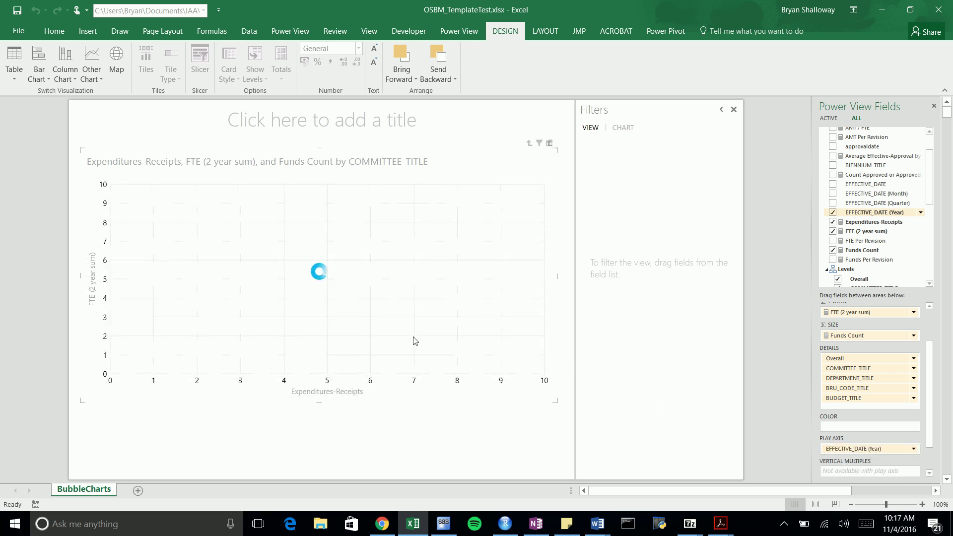
{"action": "left_click", "coordinate": [173, 379]}
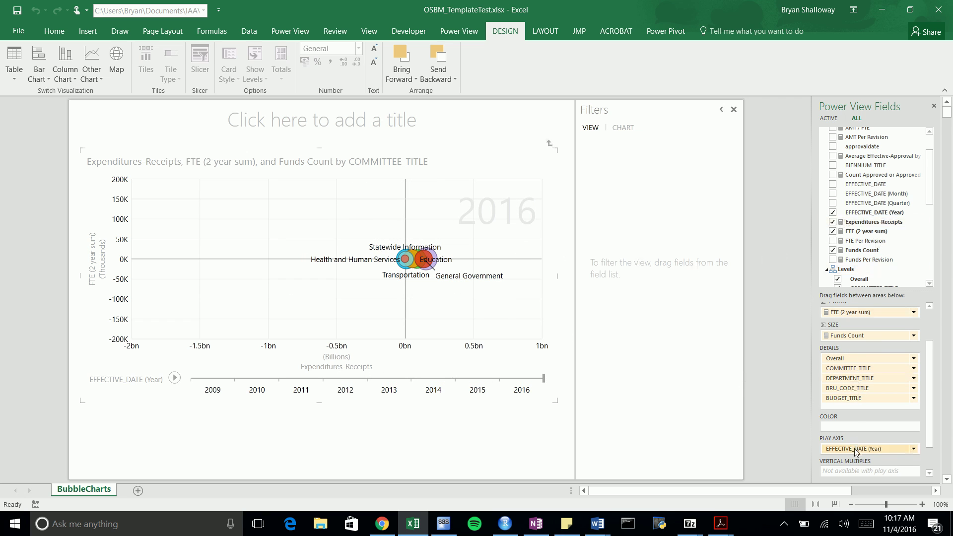
{"action": "left_click_drag", "start_coordinate": [929, 358], "coordinate": [930, 329]}
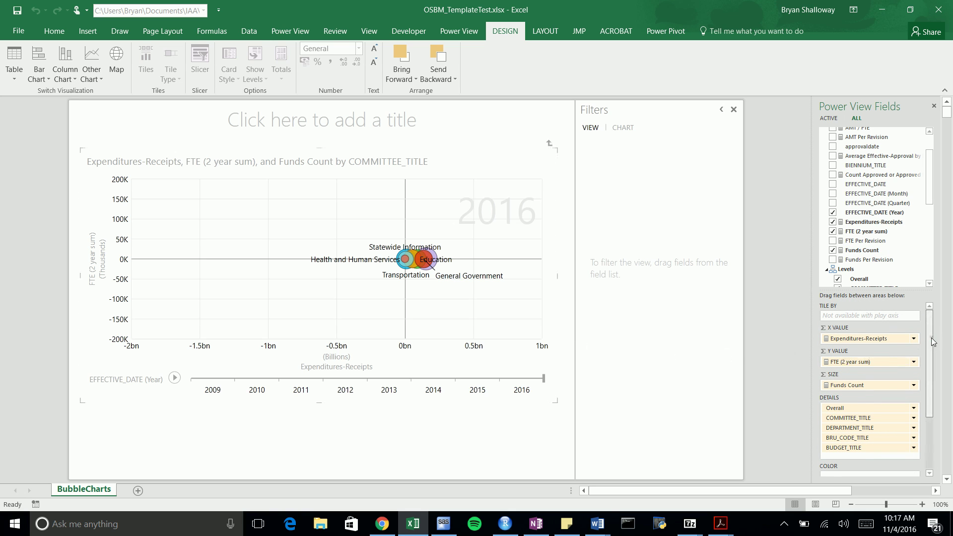
{"action": "scroll", "coordinate": [931, 357], "scroll_direction": "down", "scroll_amount": 1}
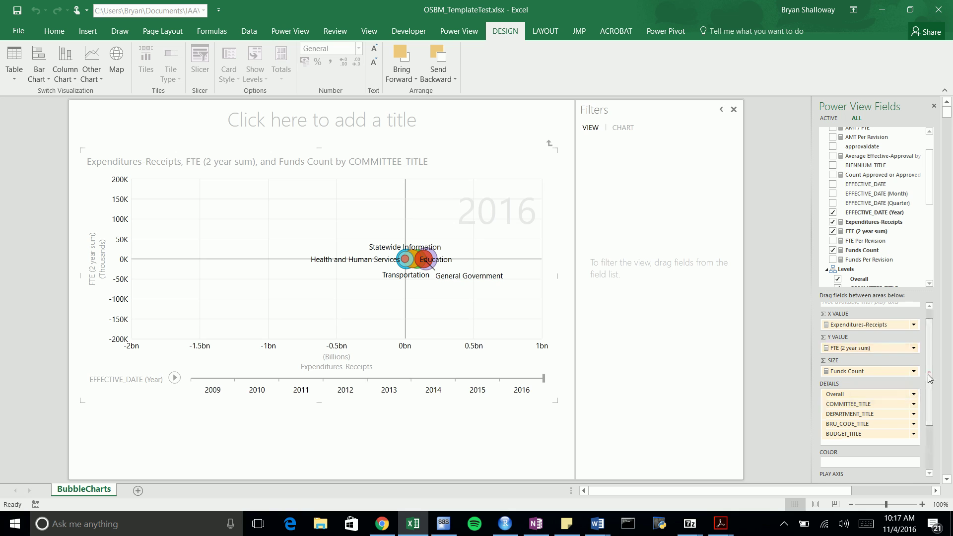
{"action": "scroll", "coordinate": [926, 383], "scroll_direction": "down", "scroll_amount": 1}
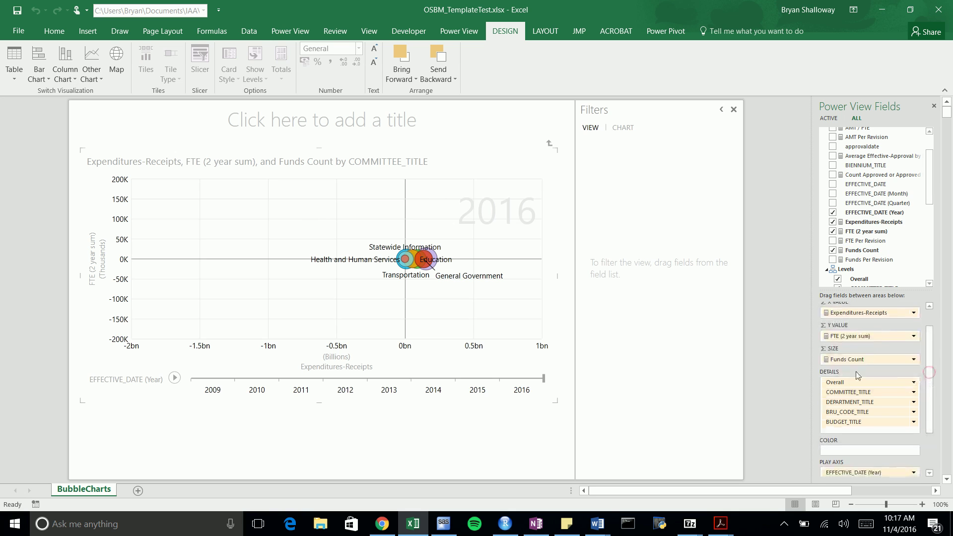
{"action": "left_click", "coordinate": [434, 256]}
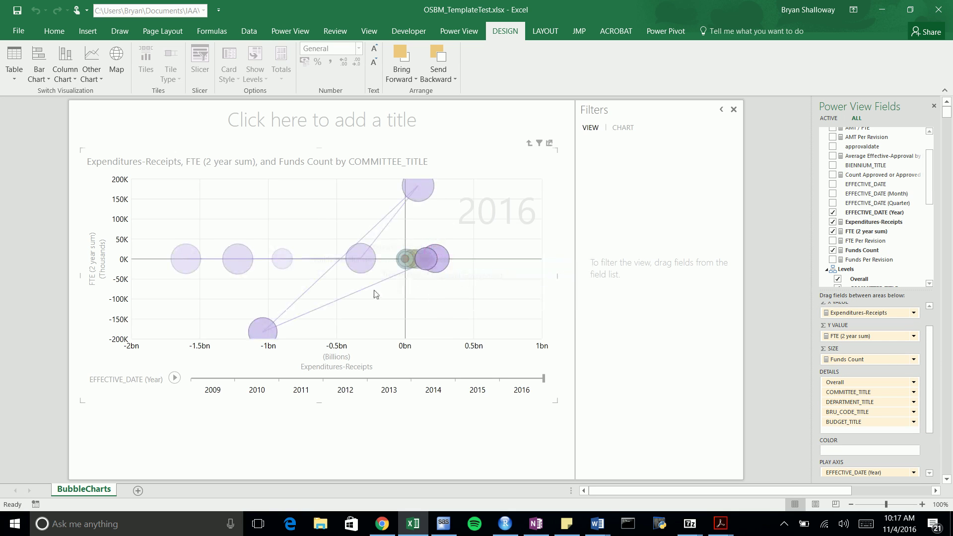
{"action": "left_click", "coordinate": [174, 378]}
{"action": "left_click", "coordinate": [470, 286]}
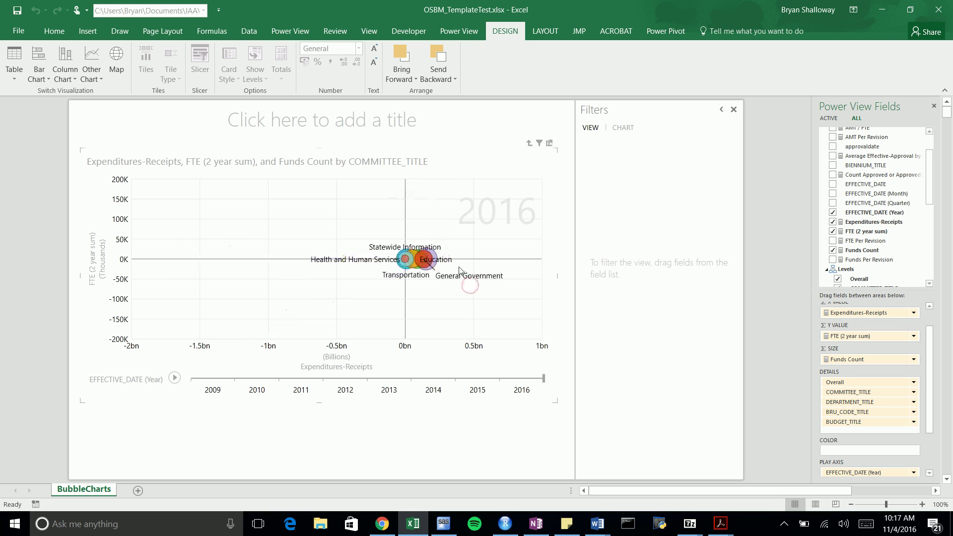
{"action": "left_click", "coordinate": [430, 258]}
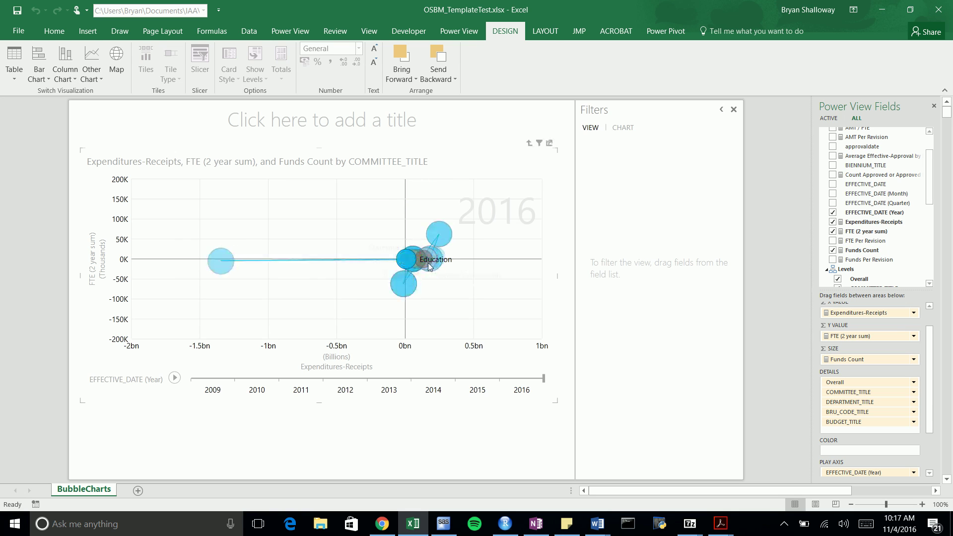
{"action": "left_click", "coordinate": [430, 266]}
{"action": "left_click", "coordinate": [426, 260]}
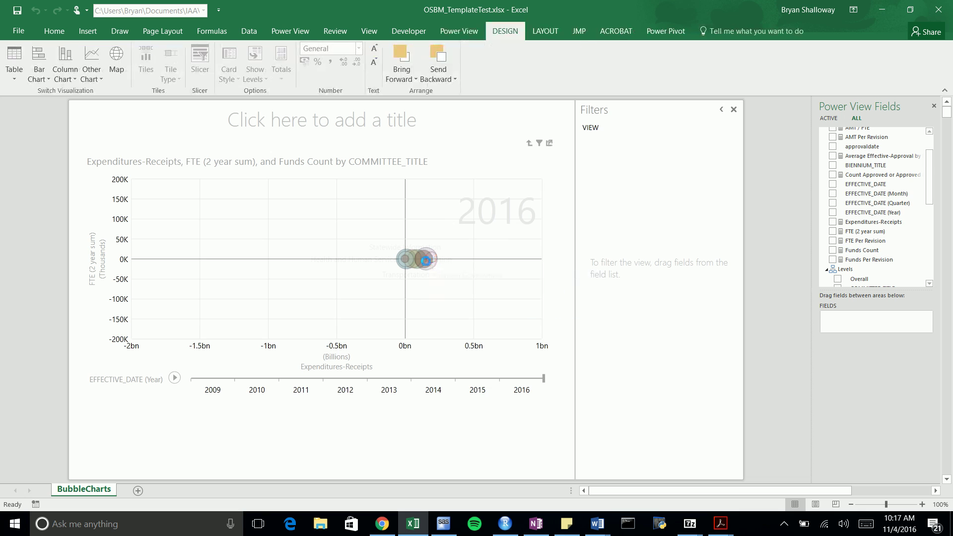
{"action": "left_click", "coordinate": [425, 261]}
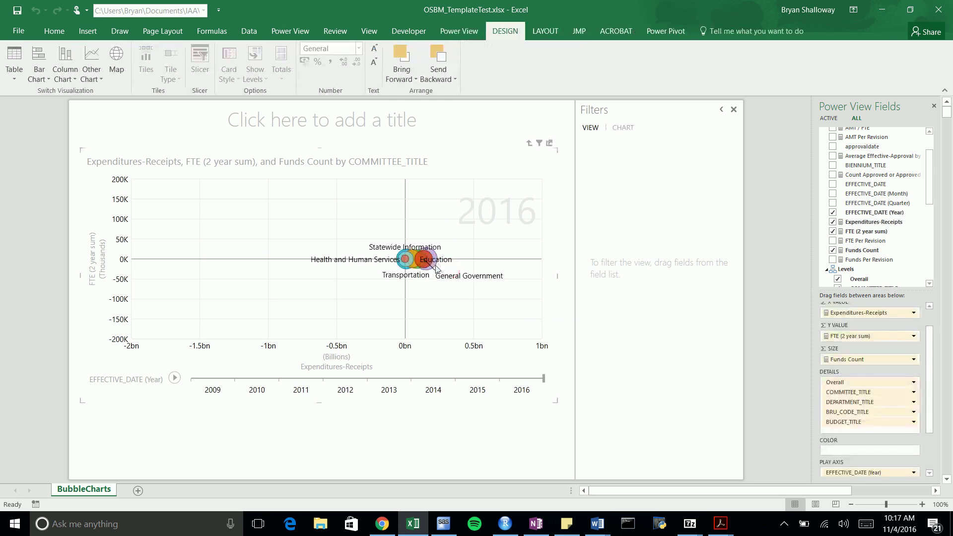
{"action": "left_click", "coordinate": [435, 264]}
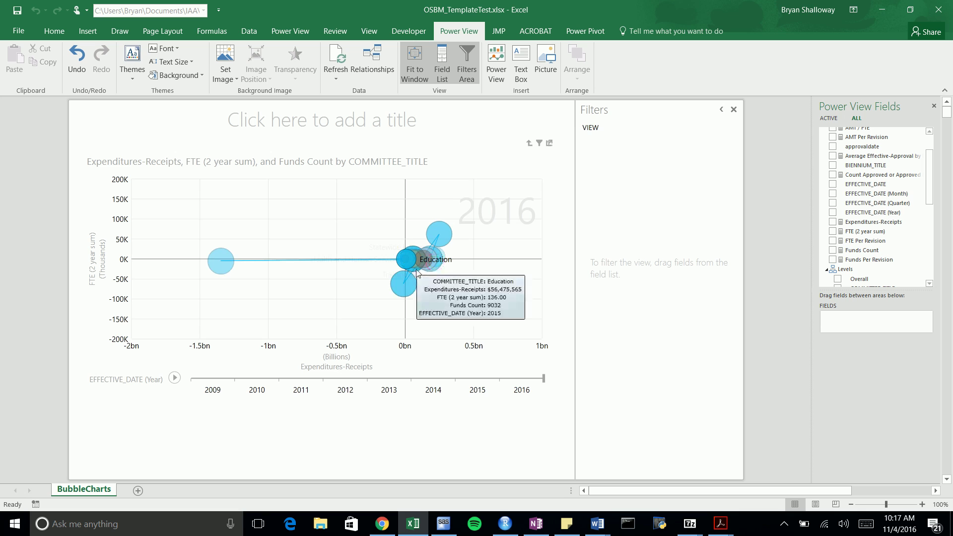
{"action": "left_click", "coordinate": [446, 258]}
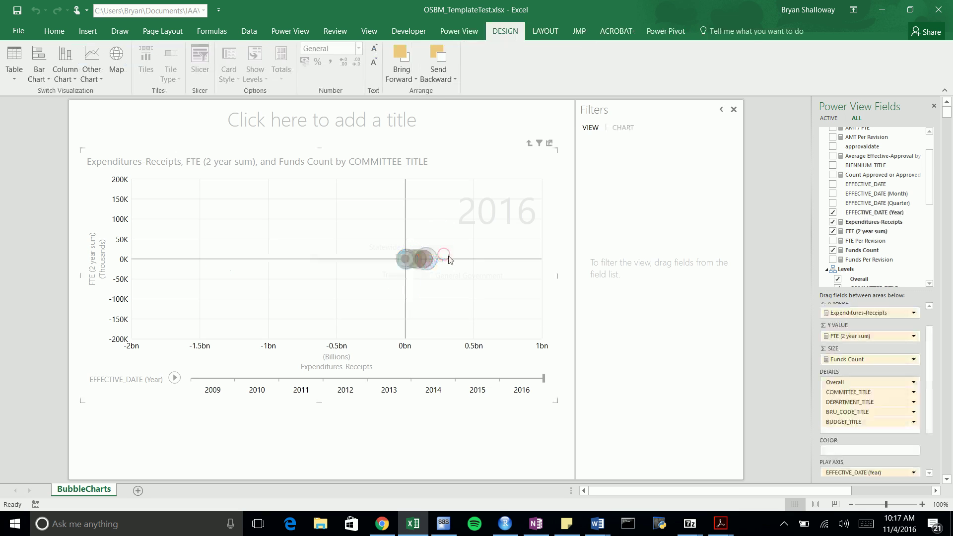
{"action": "left_click", "coordinate": [467, 292]}
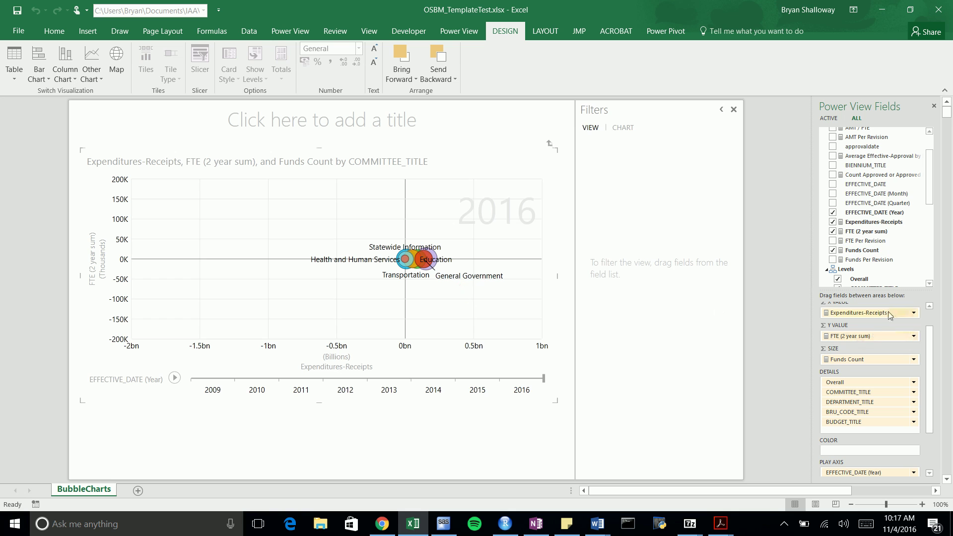
Swap Funds Count for FTE Per Revision as bubble size and replay the yearly animation
{"action": "left_click_drag", "start_coordinate": [854, 361], "coordinate": [871, 241]}
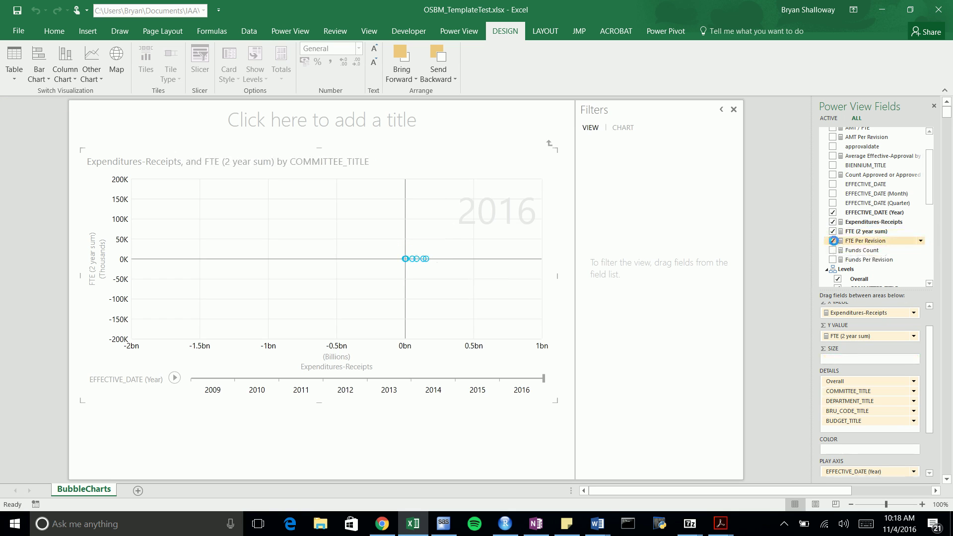
{"action": "left_click", "coordinate": [833, 241]}
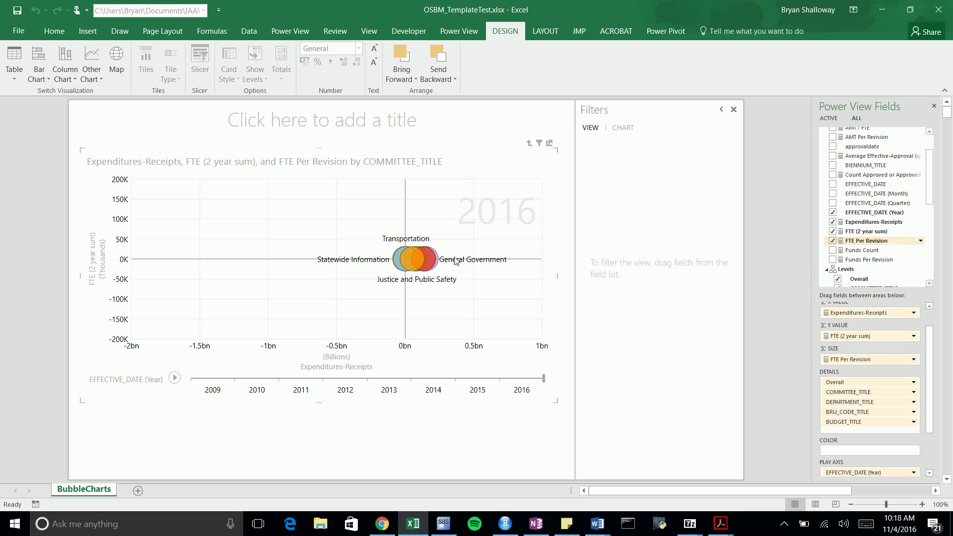
{"action": "left_click", "coordinate": [435, 259]}
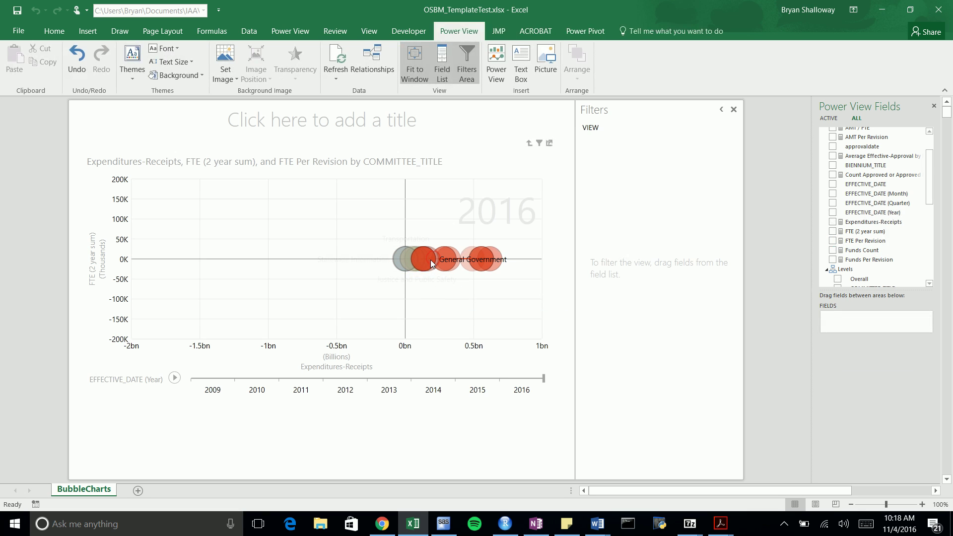
{"action": "left_click", "coordinate": [397, 263]}
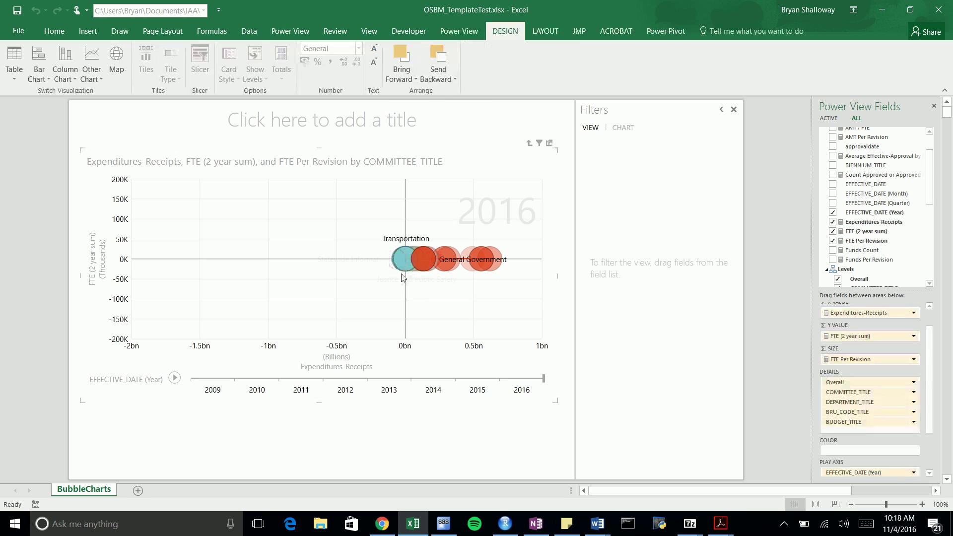
{"action": "left_click", "coordinate": [174, 380]}
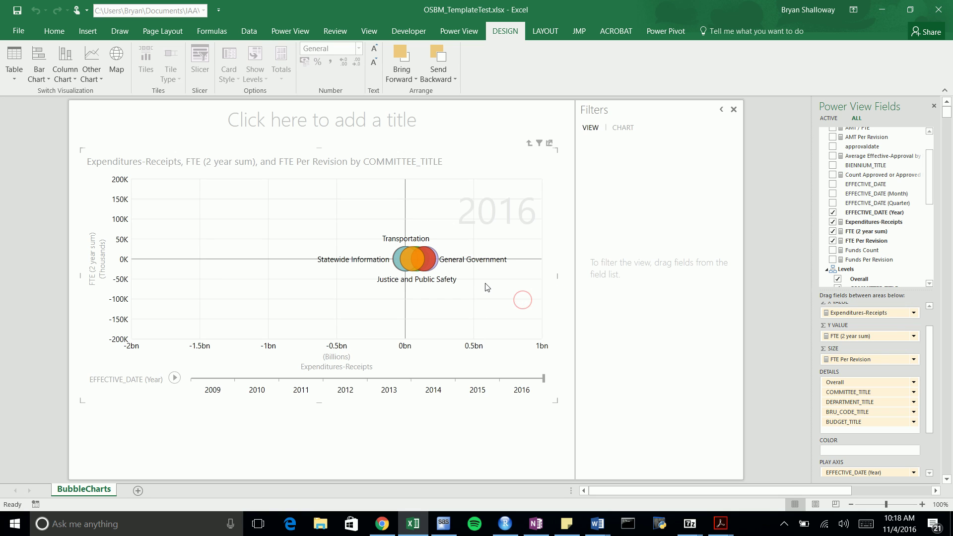
Drill into General Government's departments, play the yearly animation, then remove EFFECTIVE_DATE (Year) from Play Axis
{"action": "double_click", "coordinate": [432, 259]}
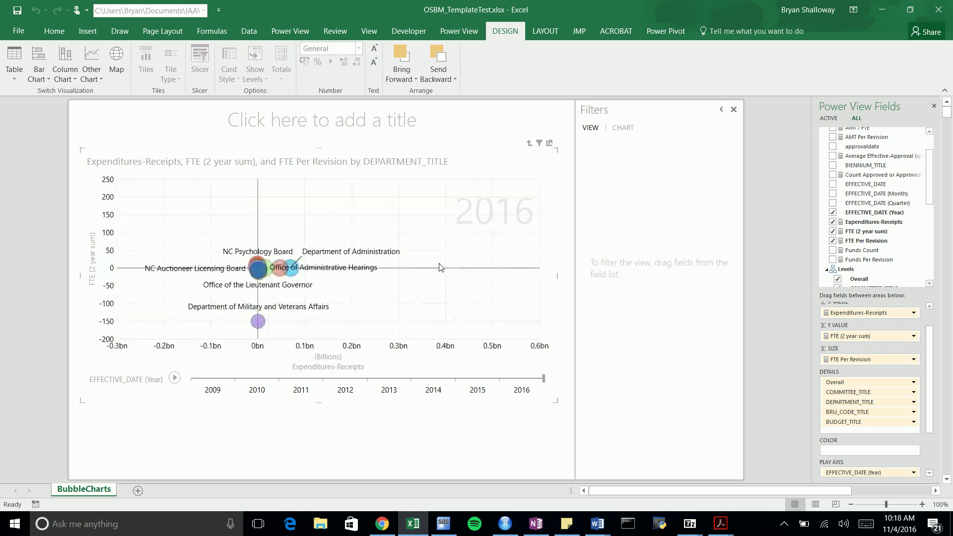
{"action": "left_click", "coordinate": [173, 378]}
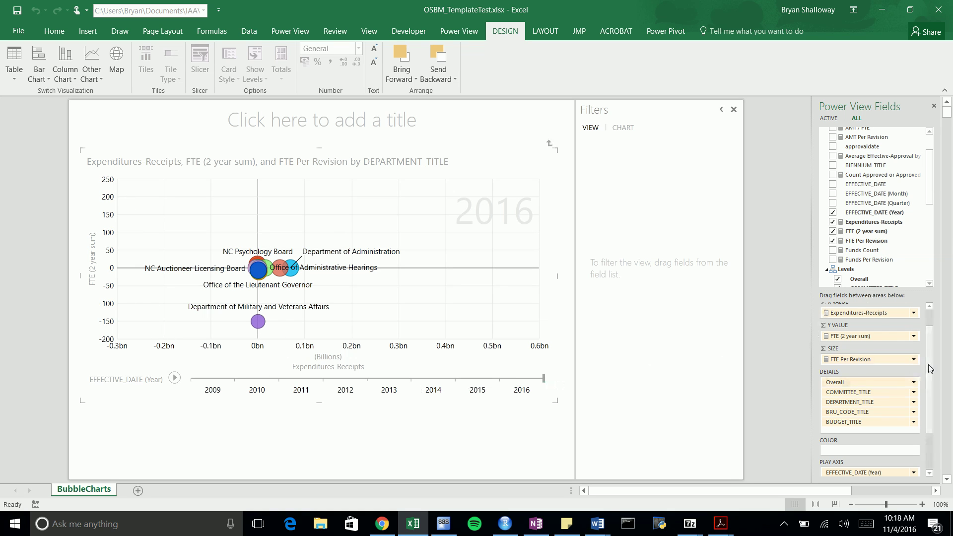
{"action": "left_click_drag", "start_coordinate": [927, 364], "coordinate": [927, 401]}
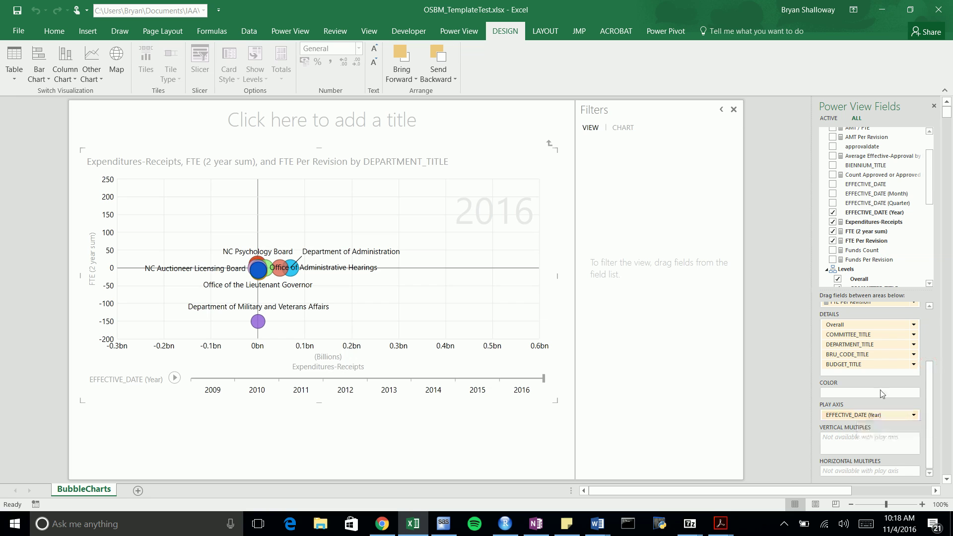
{"action": "mouse_move", "coordinate": [873, 415]}
{"action": "left_mouse_down"}
{"action": "mouse_move", "coordinate": [888, 407]}
{"action": "mouse_move", "coordinate": [882, 223]}
{"action": "mouse_move", "coordinate": [868, 201]}
{"action": "mouse_move", "coordinate": [878, 412]}
{"action": "mouse_move", "coordinate": [903, 399]}
{"action": "mouse_move", "coordinate": [876, 415]}
{"action": "left_mouse_up"}
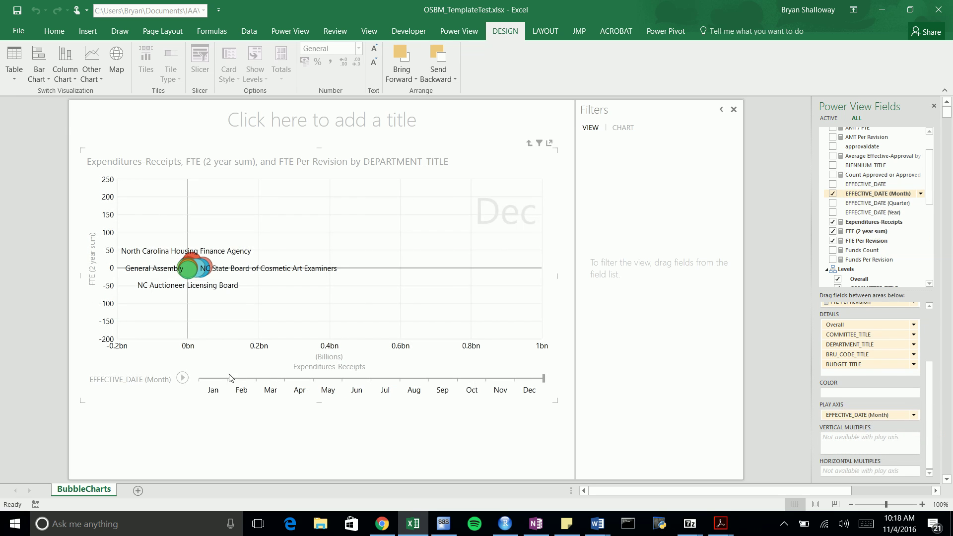
Animate the department bubbles by EFFECTIVE_DATE (Month) on the Play Axis through December
{"action": "left_click", "coordinate": [182, 379]}
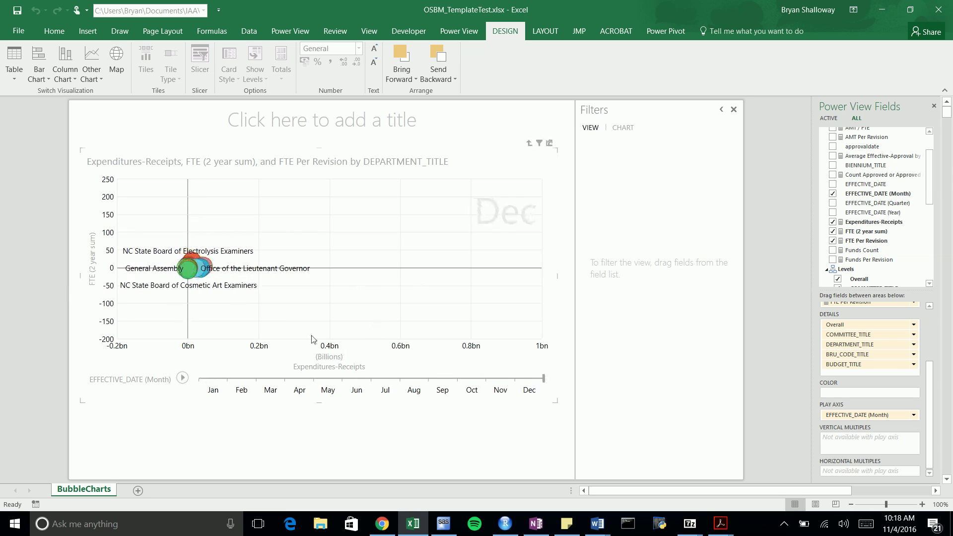
{"action": "left_click", "coordinate": [930, 196]}
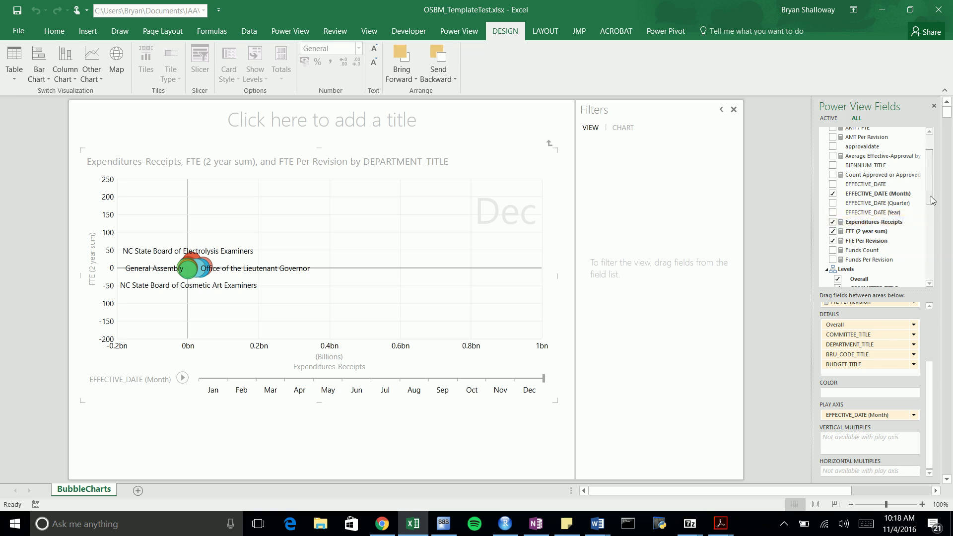
{"action": "scroll", "coordinate": [930, 357], "scroll_direction": "up", "scroll_amount": 3}
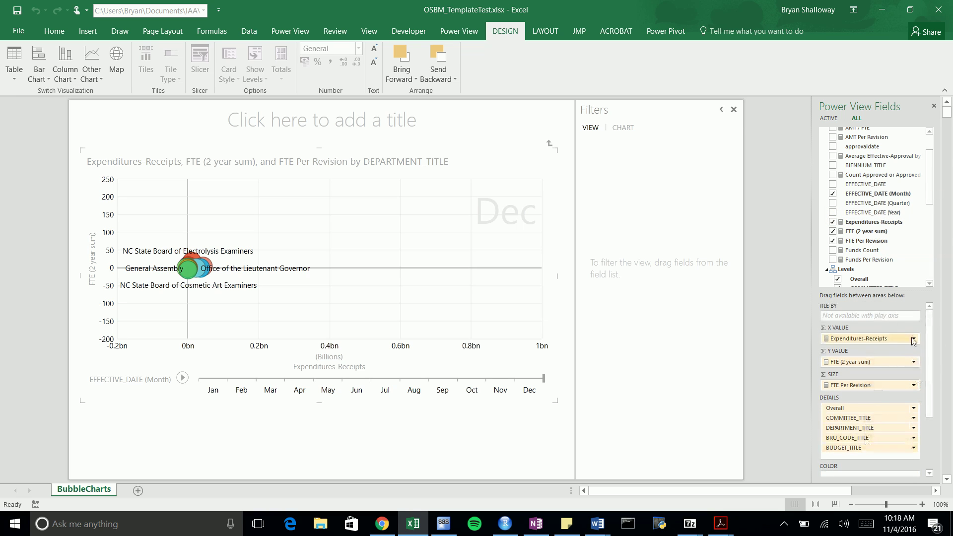
{"action": "left_click_drag", "start_coordinate": [928, 337], "coordinate": [929, 391]}
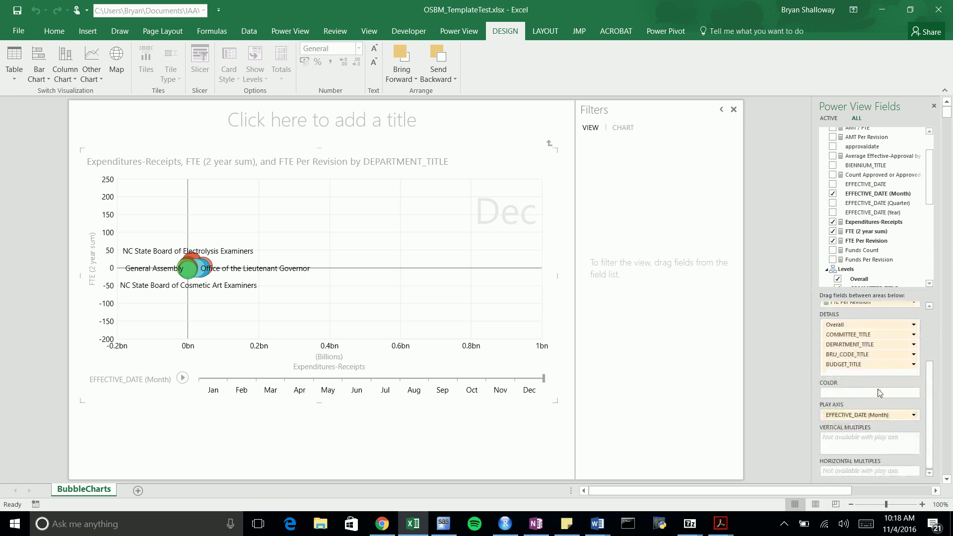